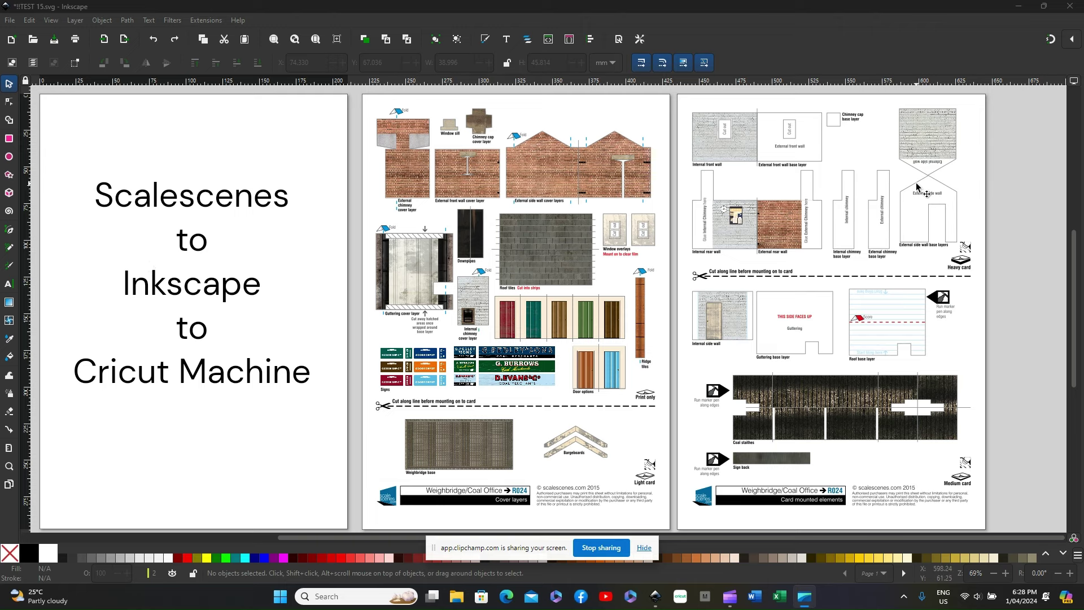
# Move the house outline onto the first page, copy it, and start a new blank document.
pyautogui.moveTo(917, 187); pyautogui.dragTo(141, 229)
pyautogui.click(176, 186)
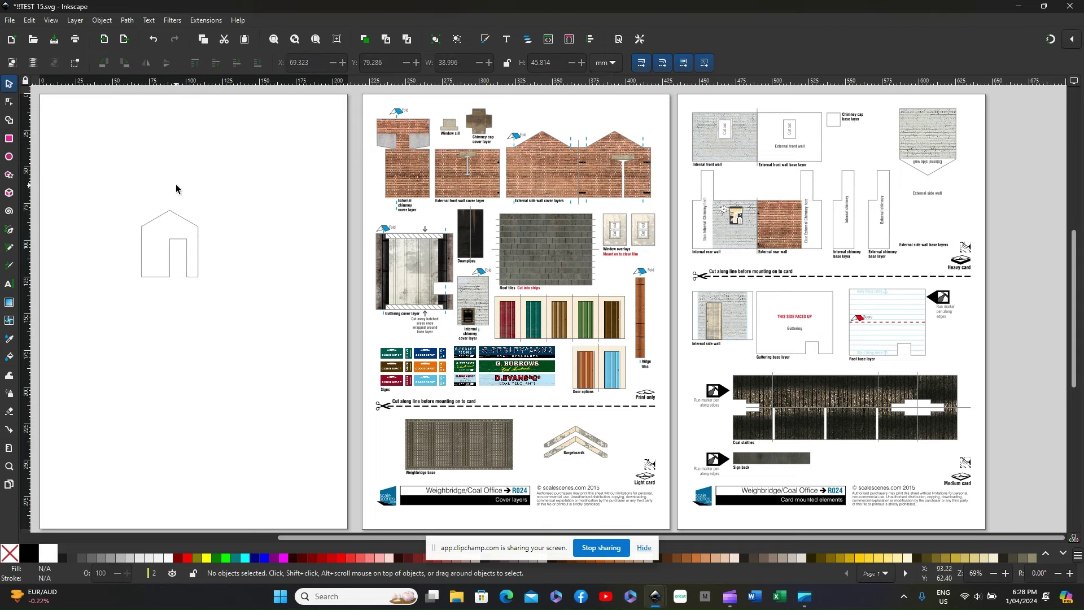
pyautogui.moveTo(106, 192); pyautogui.dragTo(265, 333)
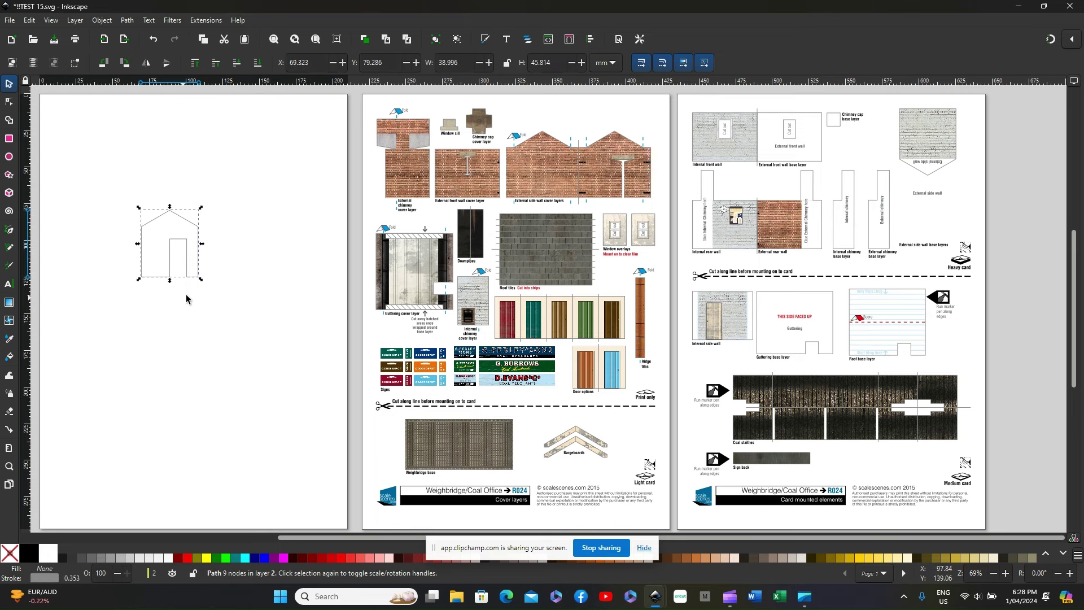
pyautogui.rightClick(188, 267)
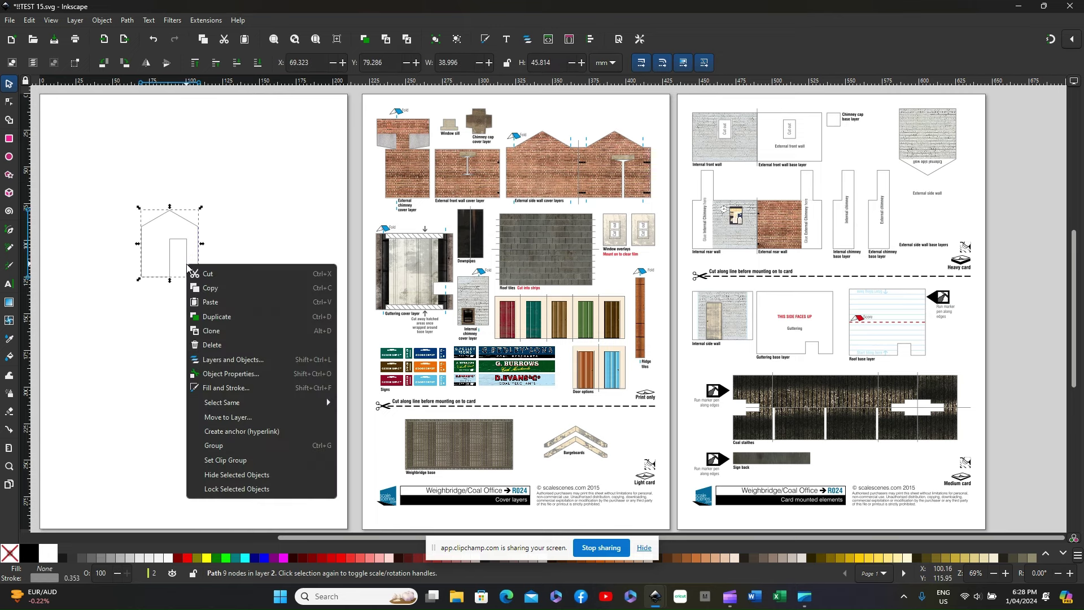
pyautogui.click(217, 290)
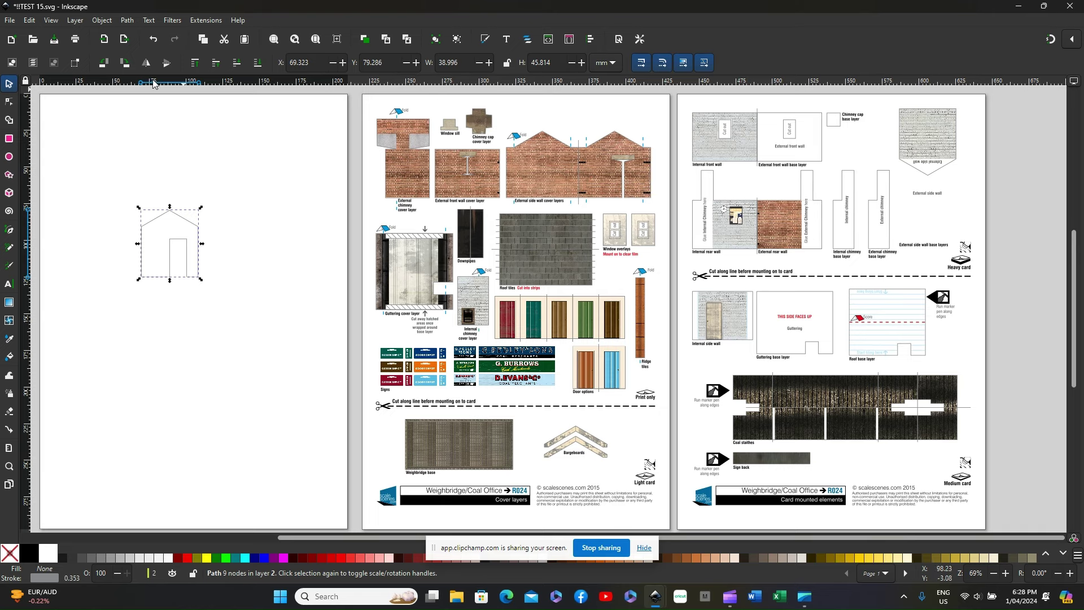
pyautogui.click(8, 24)
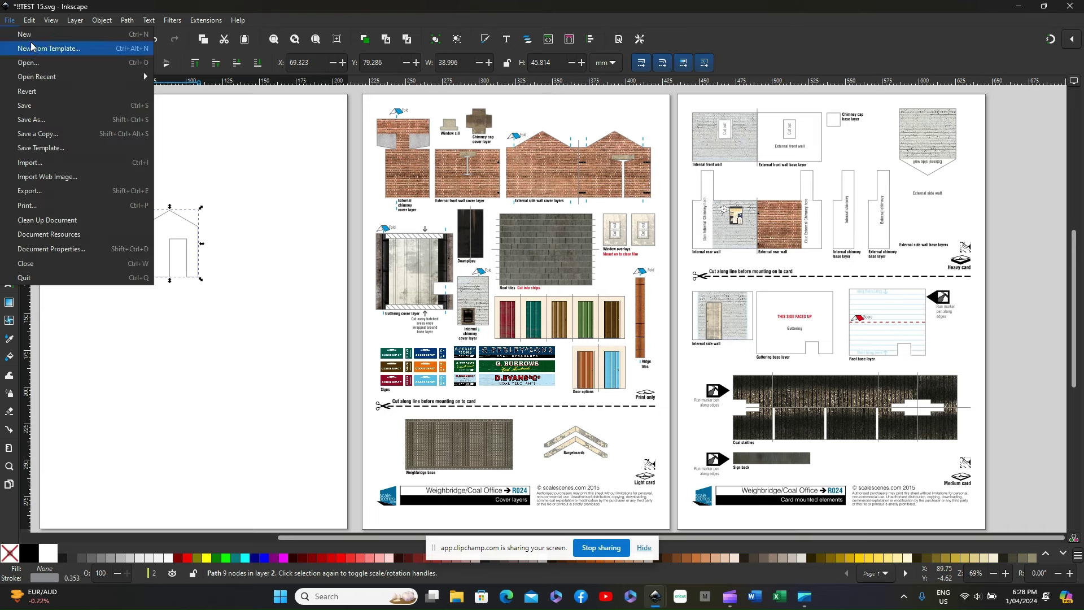
pyautogui.click(26, 40)
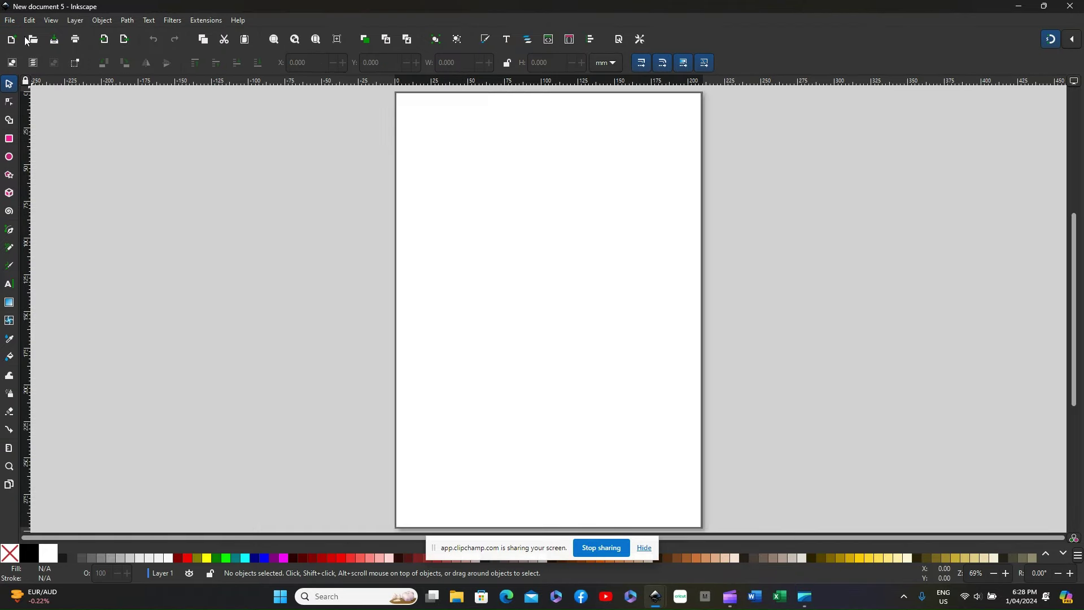
# Paste the house outline into the new blank document.
pyautogui.rightClick(510, 229)
pyautogui.click(526, 234)
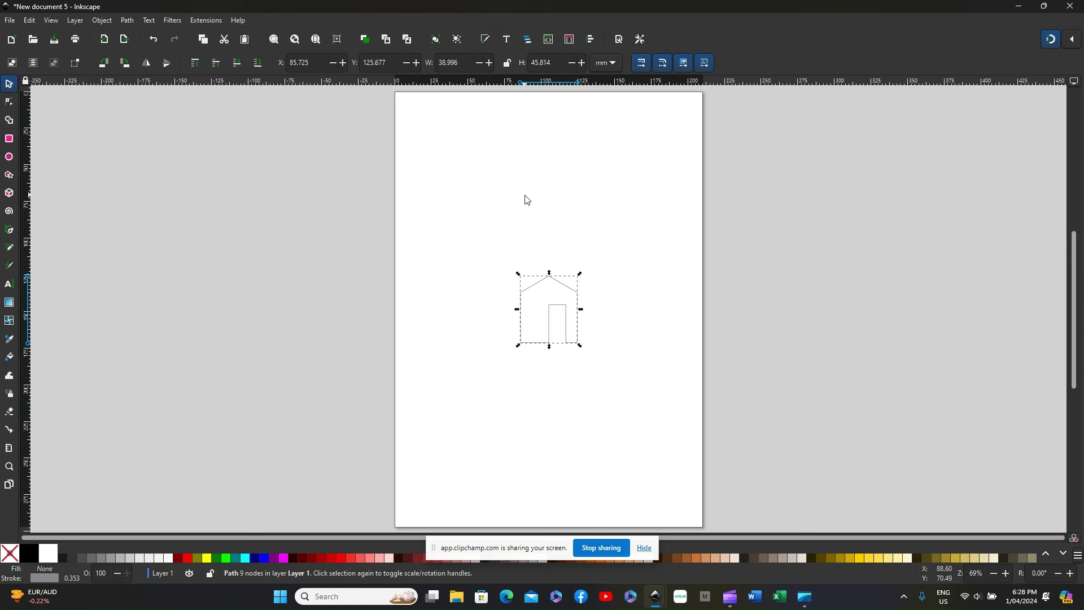
pyautogui.click(648, 553)
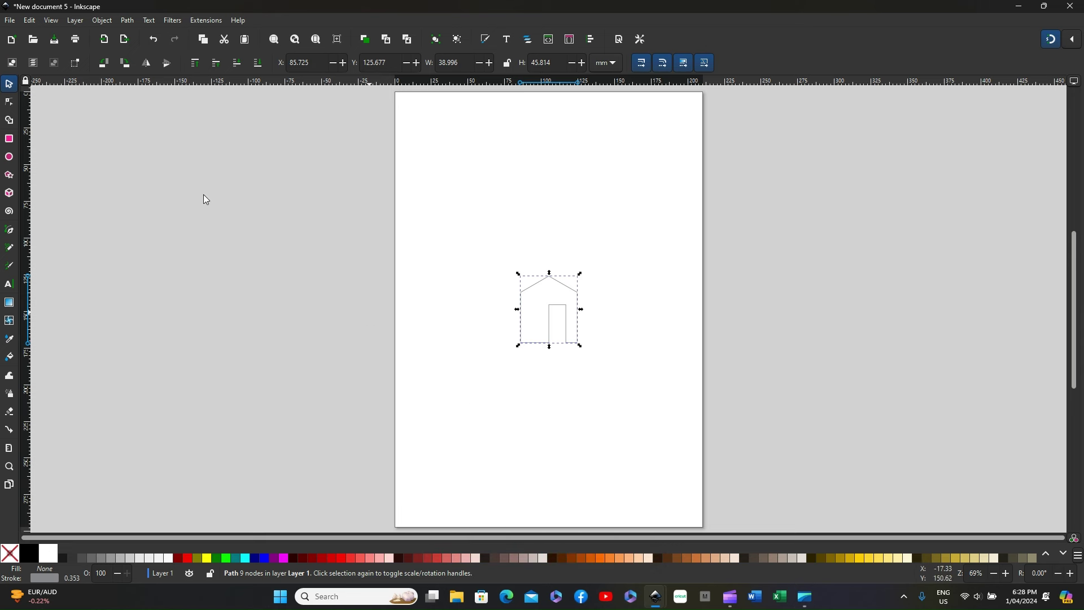
# Save the new document as '!!Test 20.svg'.
pyautogui.click(10, 21)
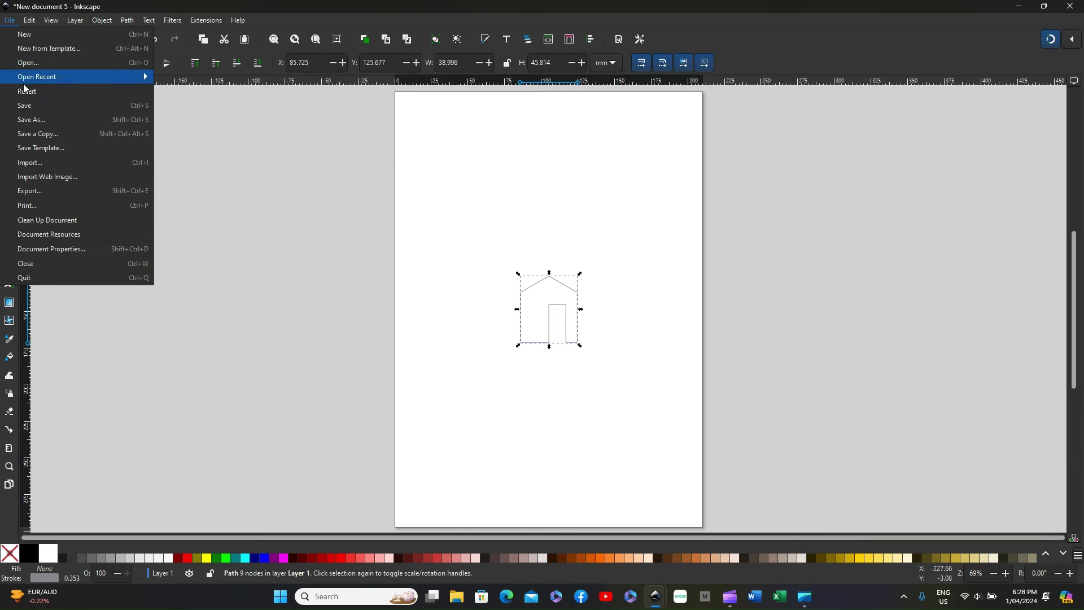
pyautogui.click(30, 120)
pyautogui.write('!!Tes')
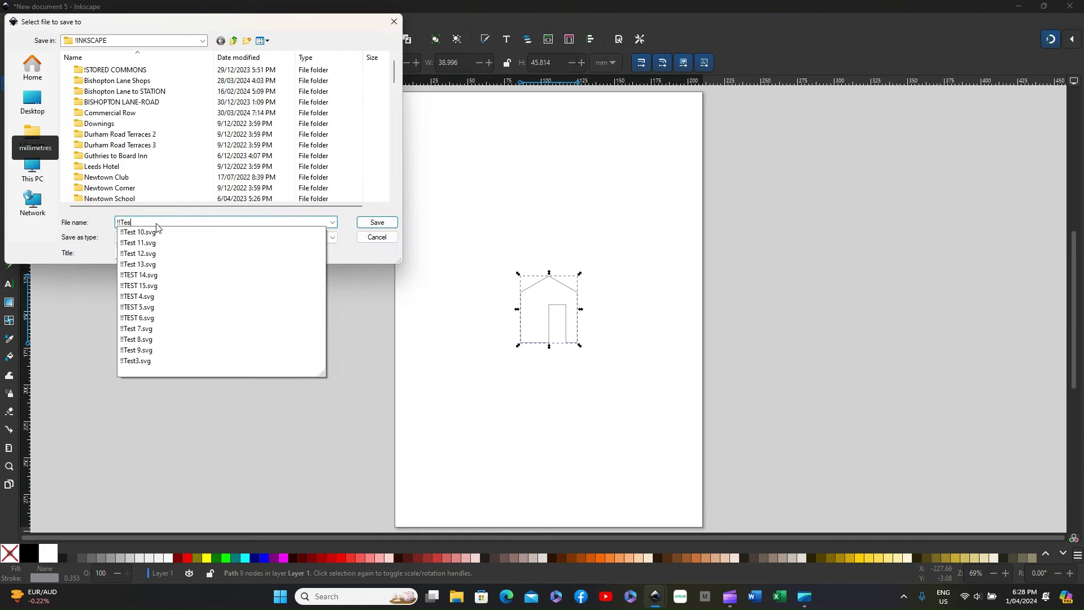
pyautogui.write('t 20')
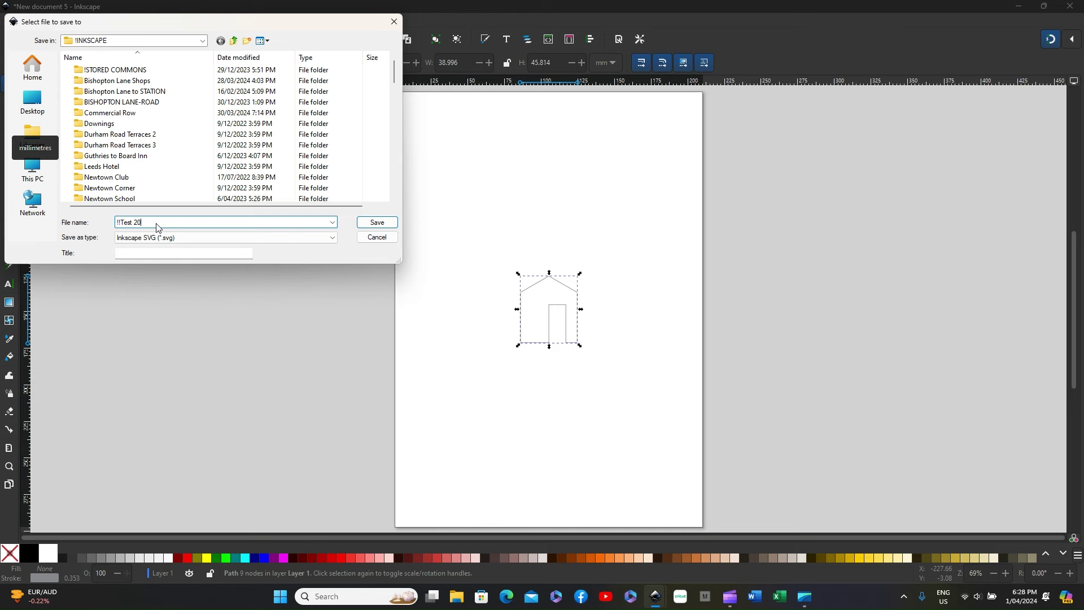
pyautogui.press('Return')
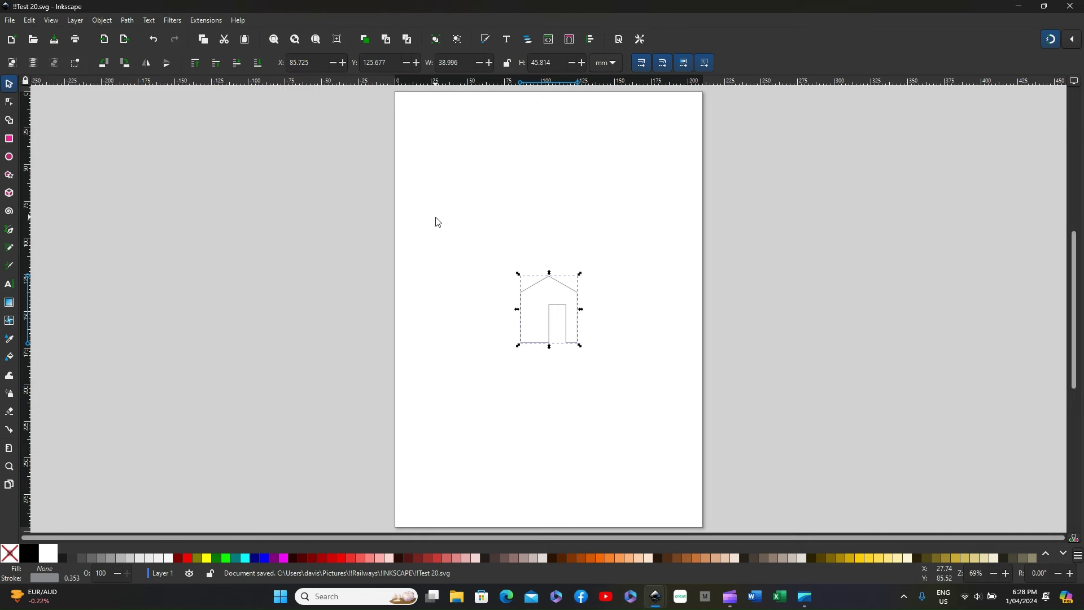
# Start a new blank-canvas project in Cricut Design Space.
pyautogui.click(680, 600)
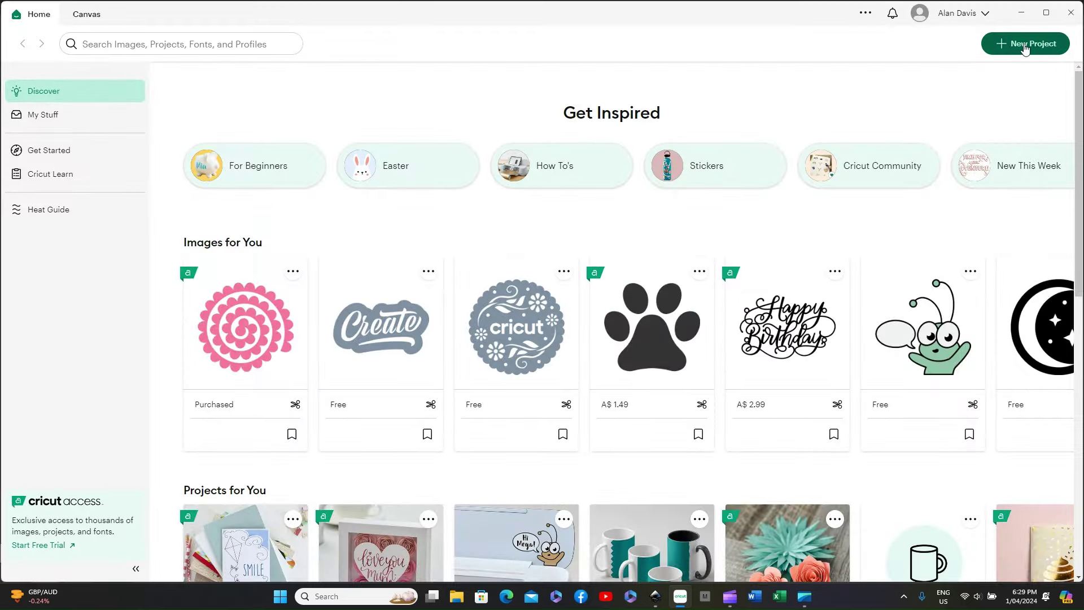
pyautogui.click(1025, 45)
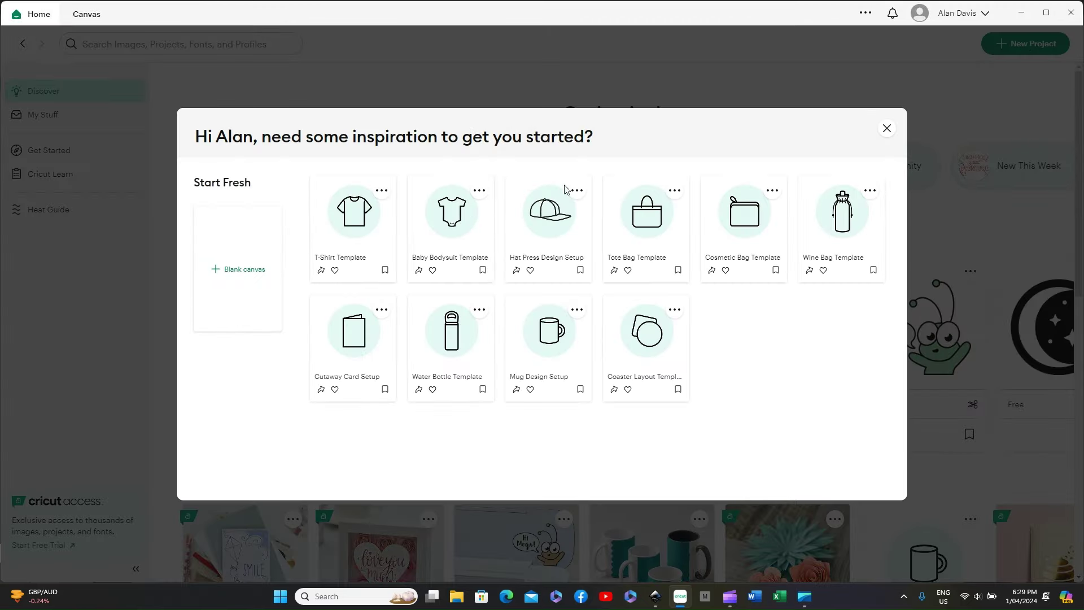
pyautogui.click(240, 254)
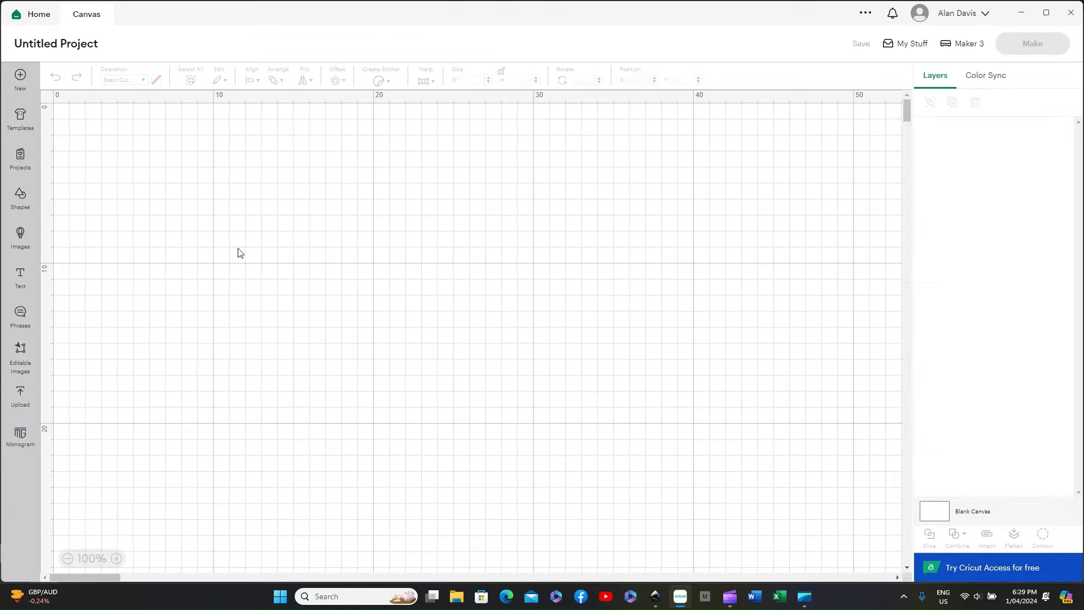
# Begin an image upload and open the '!!Test 20' file from the computer.
pyautogui.click(21, 394)
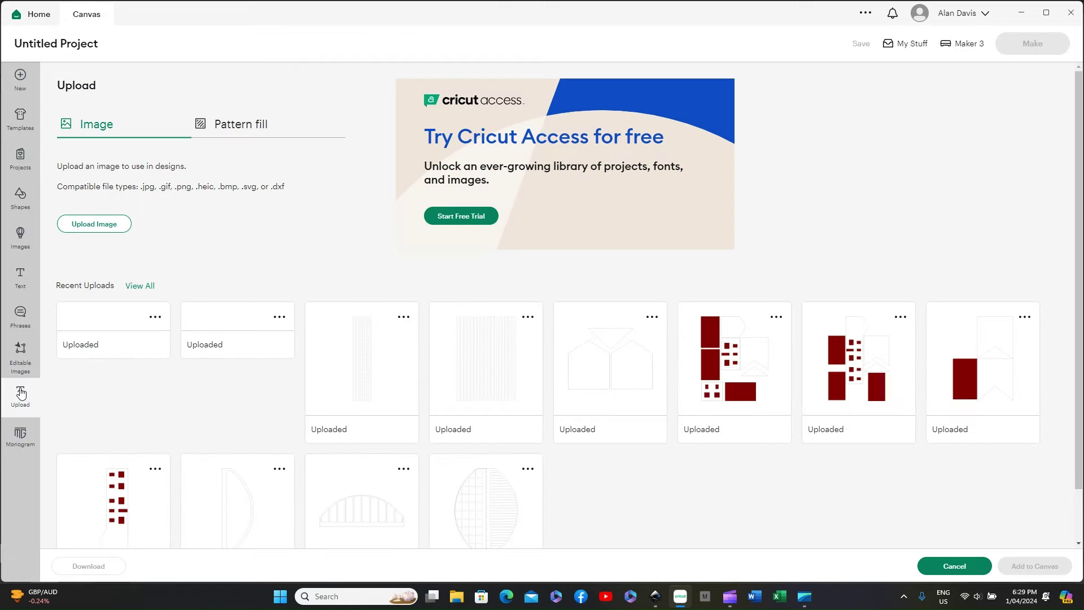
pyautogui.click(96, 226)
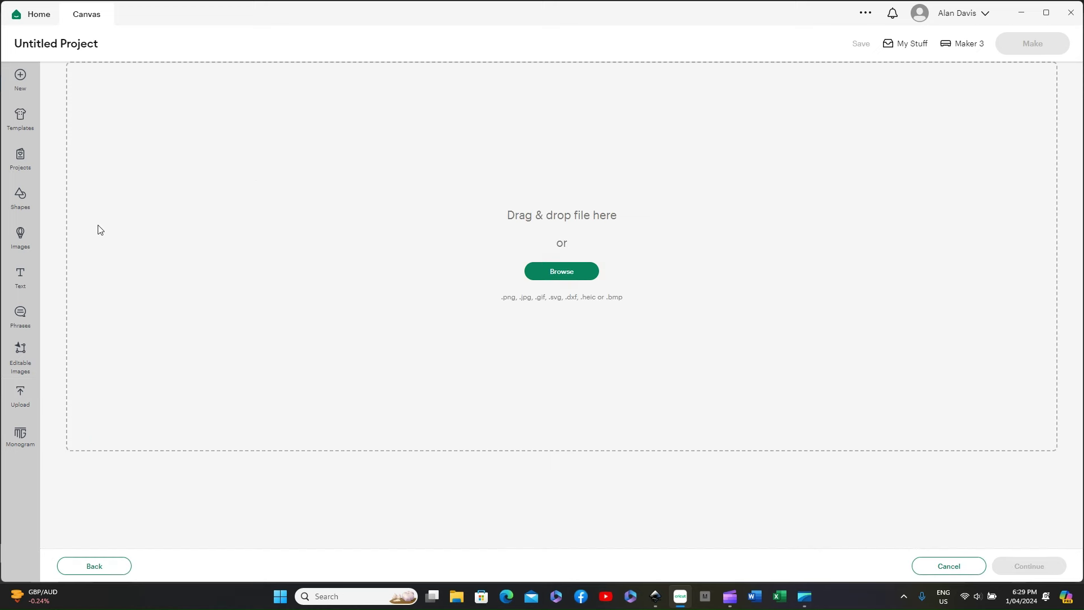
pyautogui.click(554, 272)
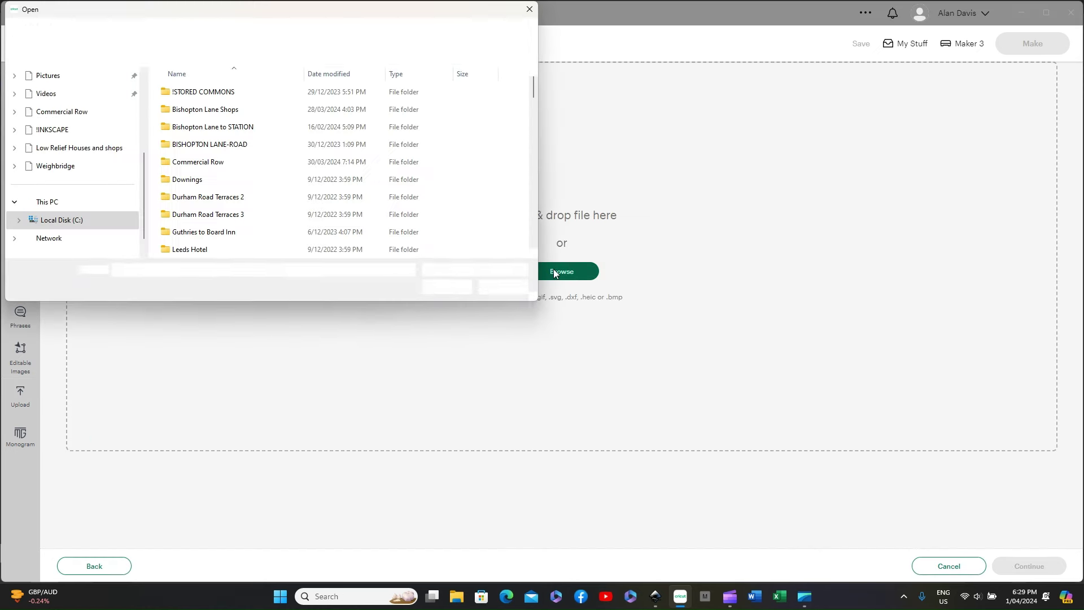
pyautogui.scroll(-6, 261, 179)
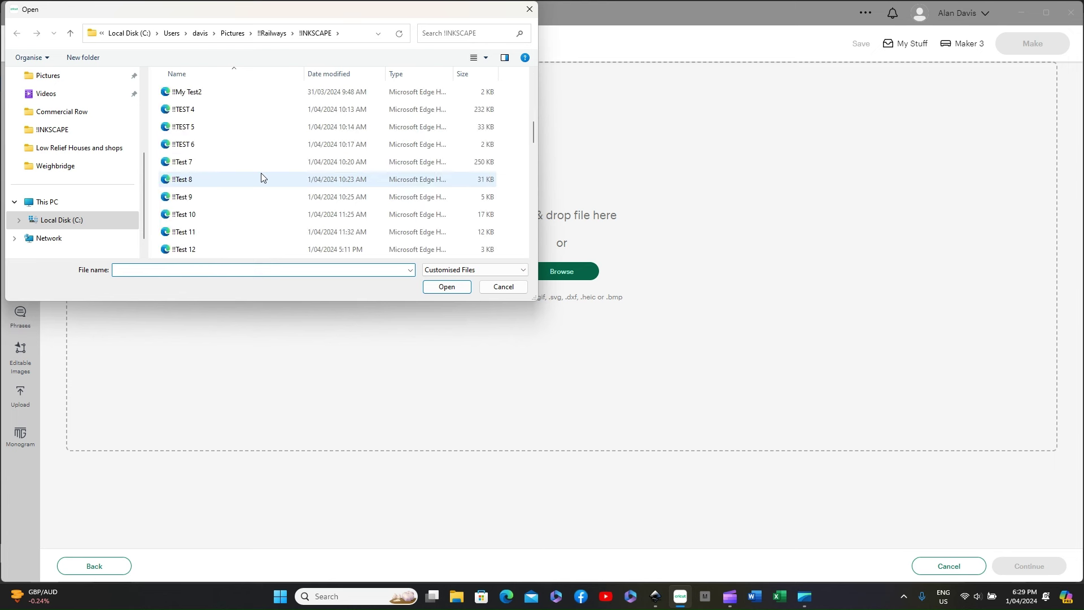
pyautogui.scroll(-3, 260, 179)
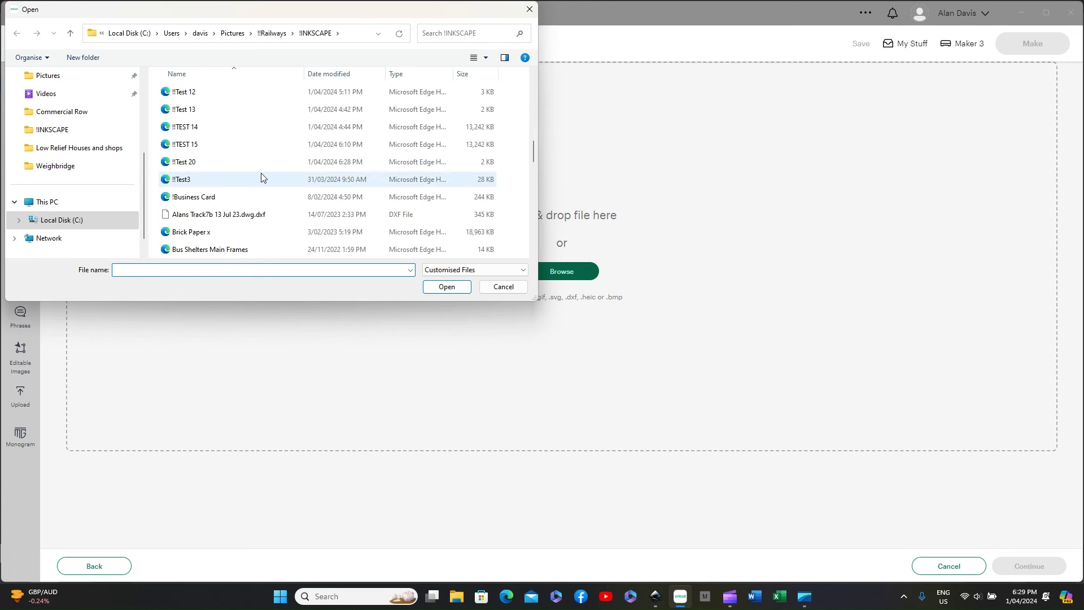
pyautogui.click(195, 162)
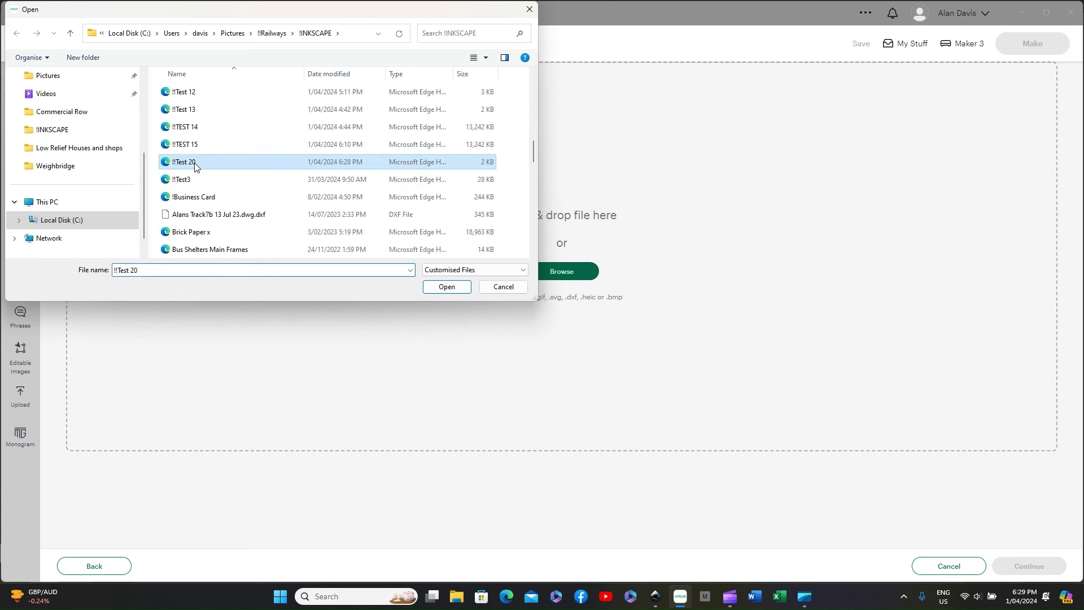
pyautogui.click(452, 288)
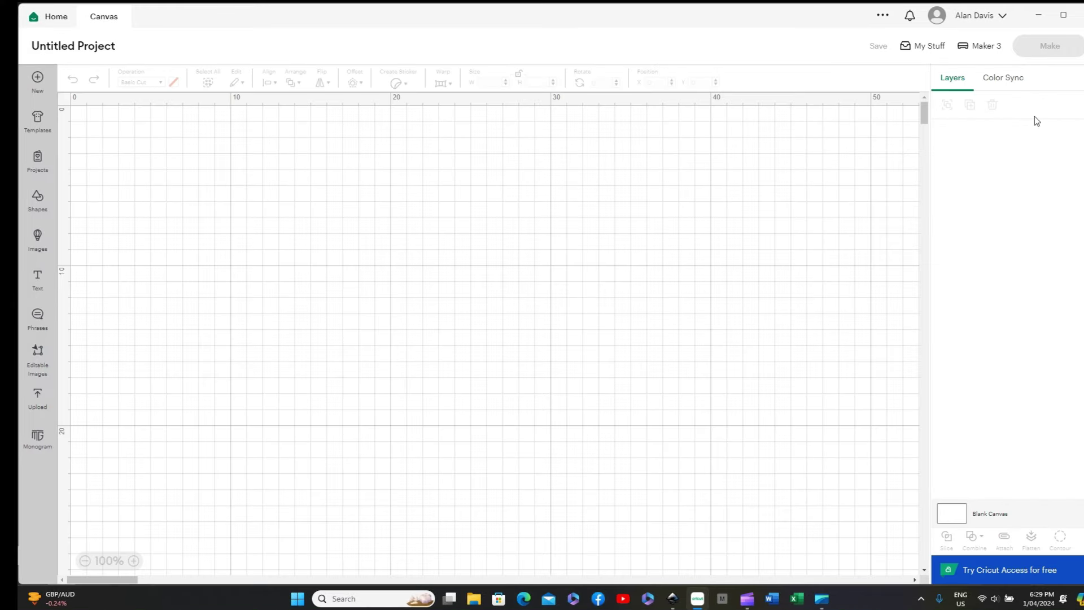
# Back in Inkscape, trace the house's walls and roof apex with straight-line Pen nodes.
pyautogui.click(1039, 16)
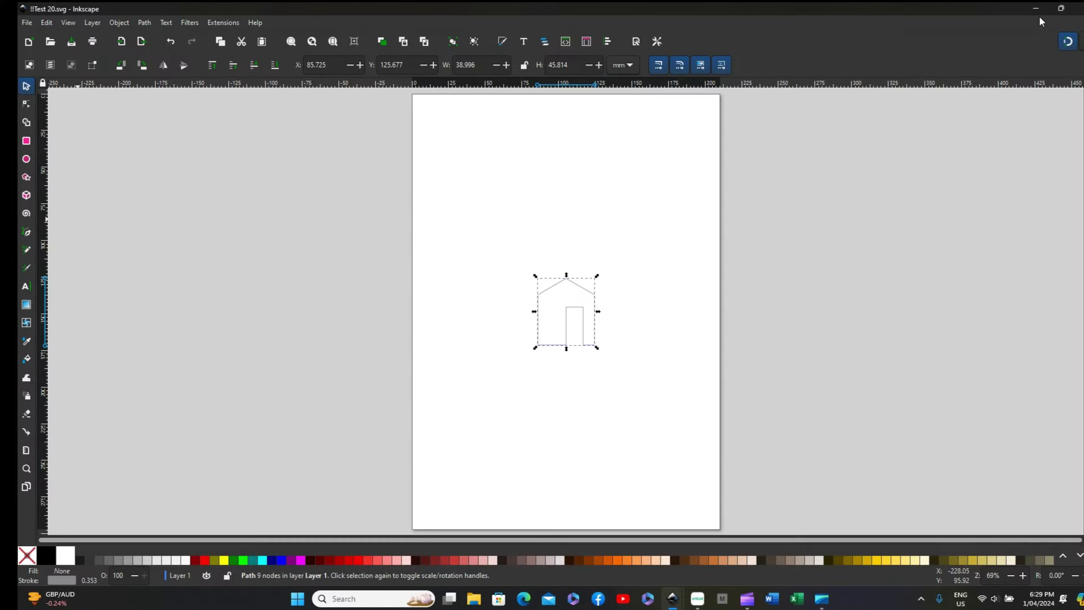
pyautogui.click(541, 250)
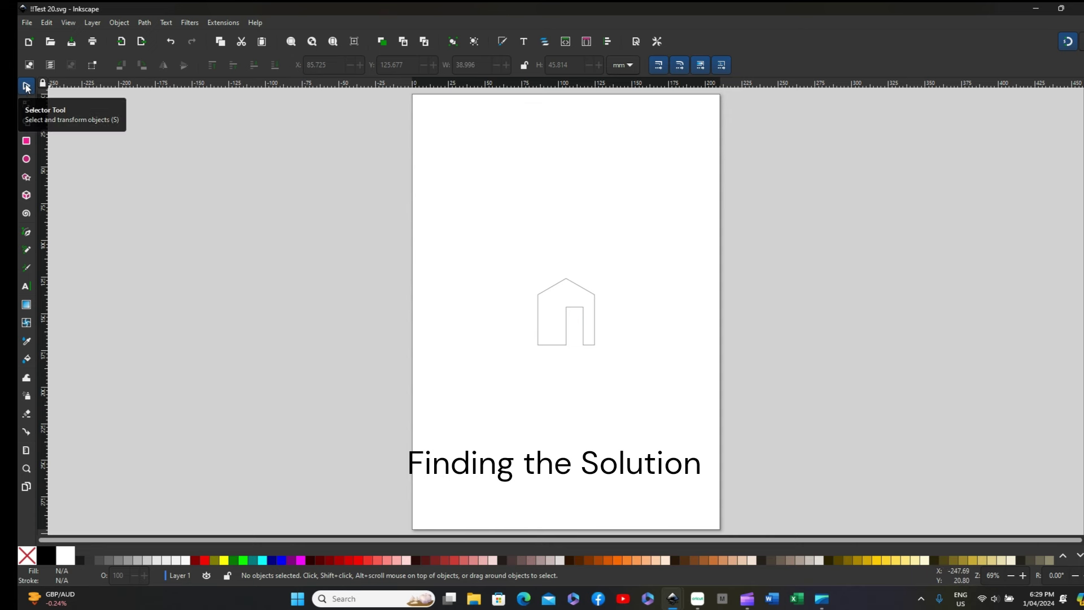
pyautogui.click(26, 232)
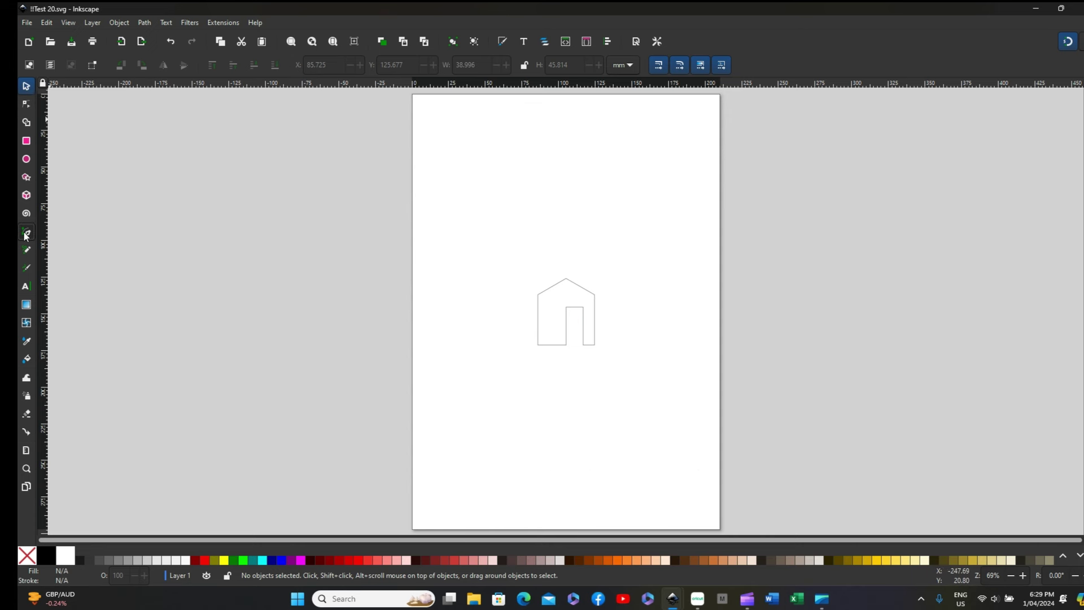
pyautogui.click(538, 345)
pyautogui.click(538, 294)
pyautogui.click(567, 278)
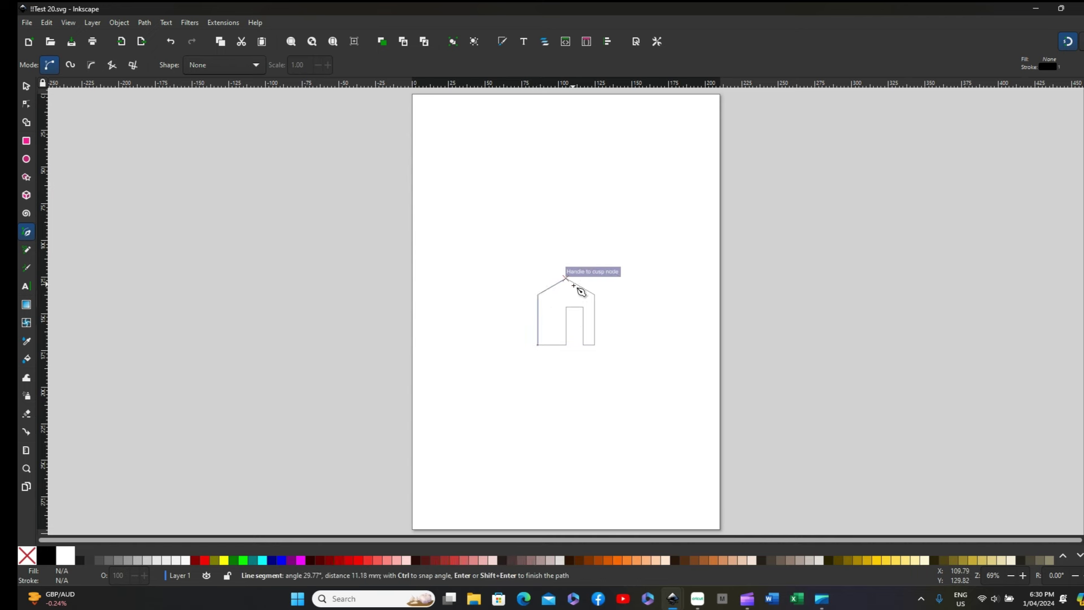
pyautogui.click(595, 294)
pyautogui.click(595, 345)
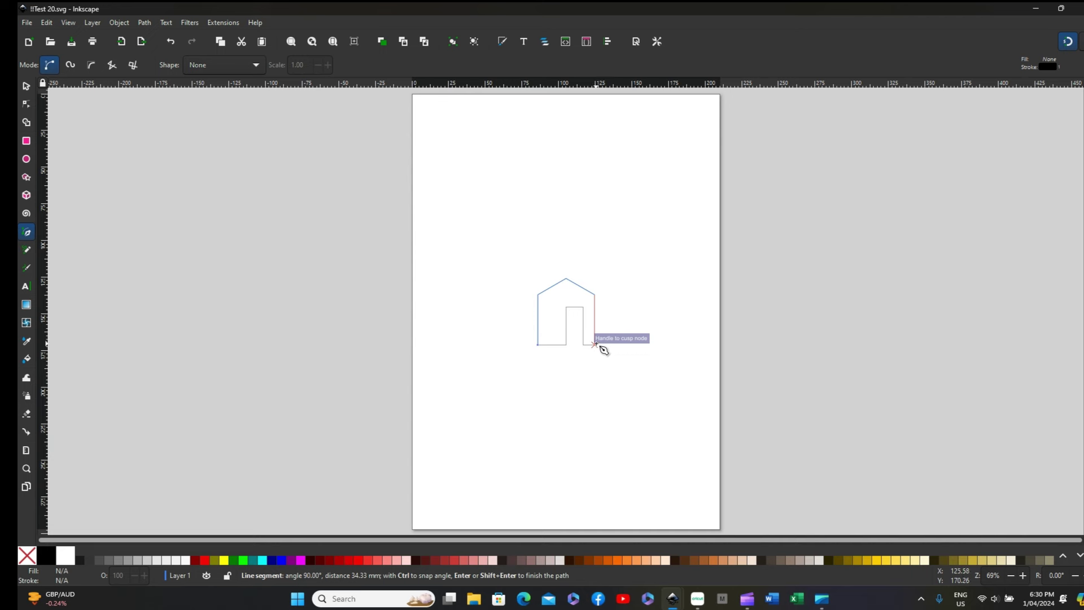
# Trace around the four door corners and close the path at its starting node.
pyautogui.click(583, 345)
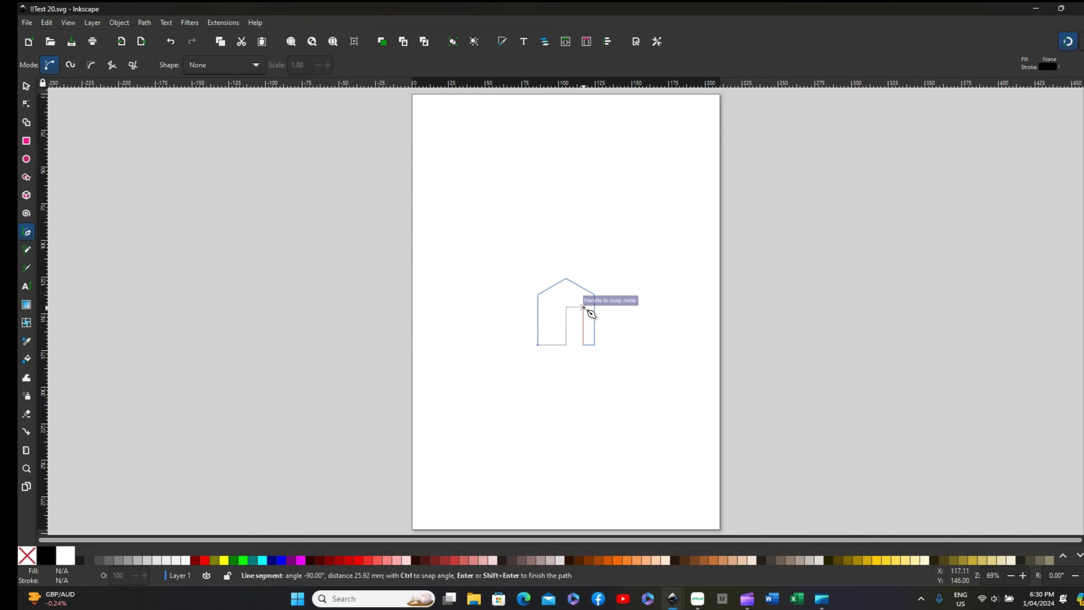
pyautogui.click(583, 307)
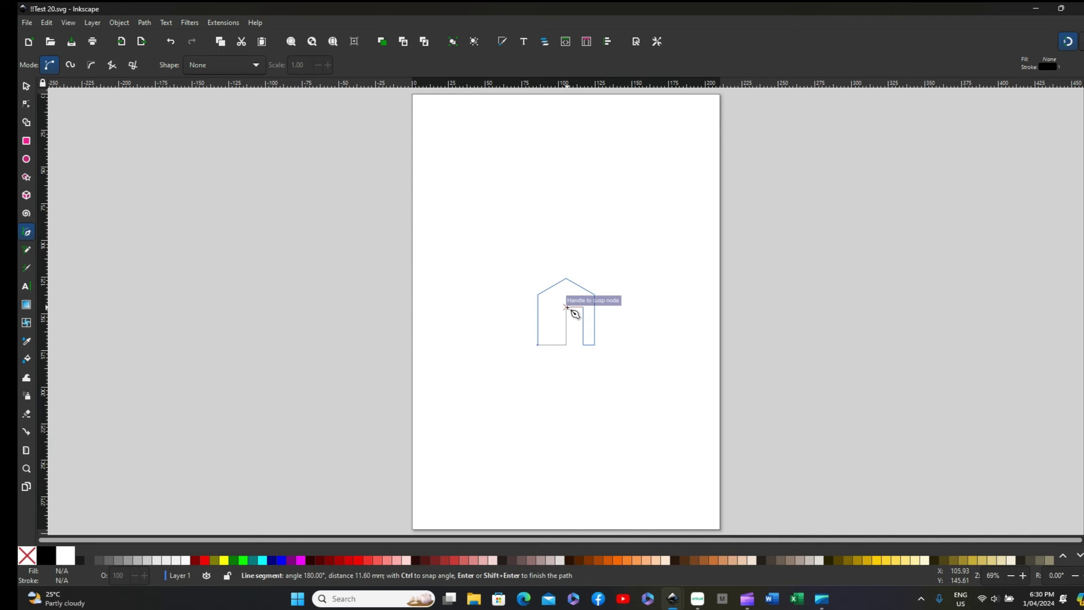
pyautogui.click(566, 306)
pyautogui.click(567, 345)
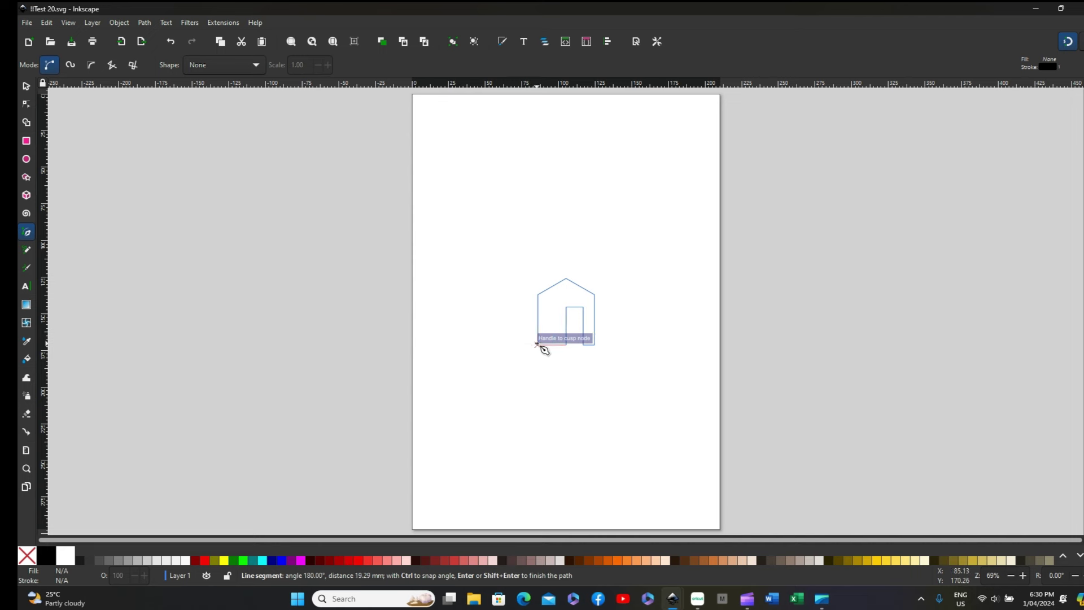
pyautogui.click(537, 345)
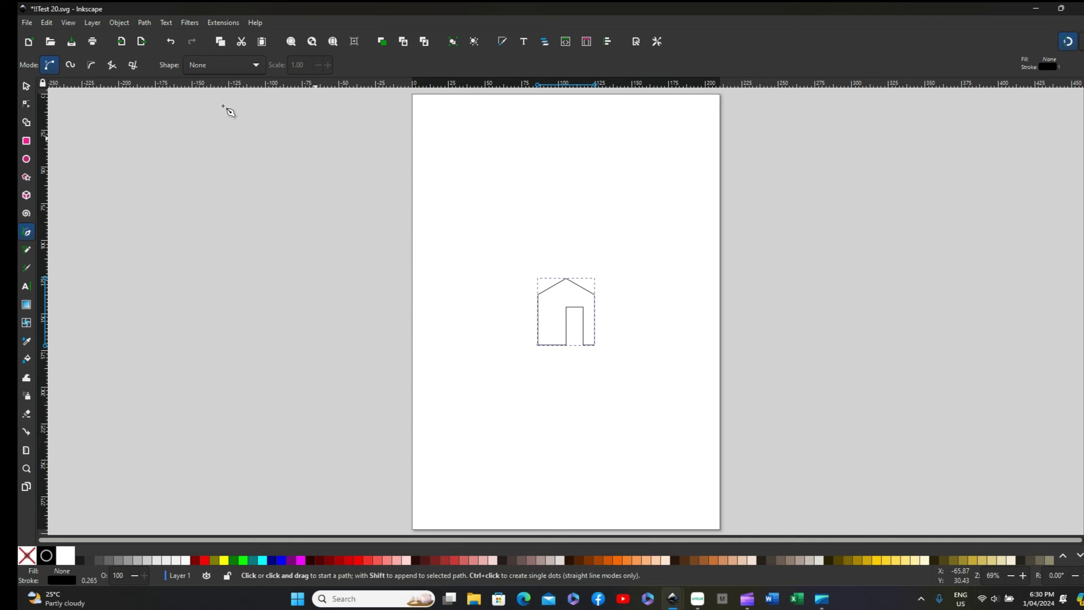
# Move the traced house up-left off the imported outline and save '!!Test 20.svg'.
pyautogui.click(26, 86)
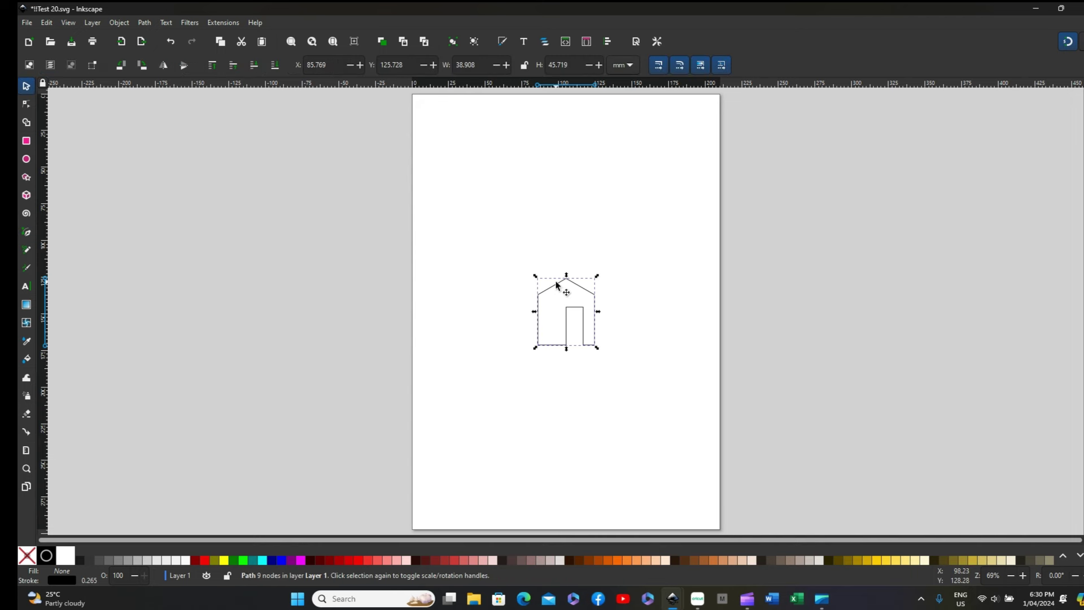
pyautogui.moveTo(556, 284); pyautogui.dragTo(507, 225)
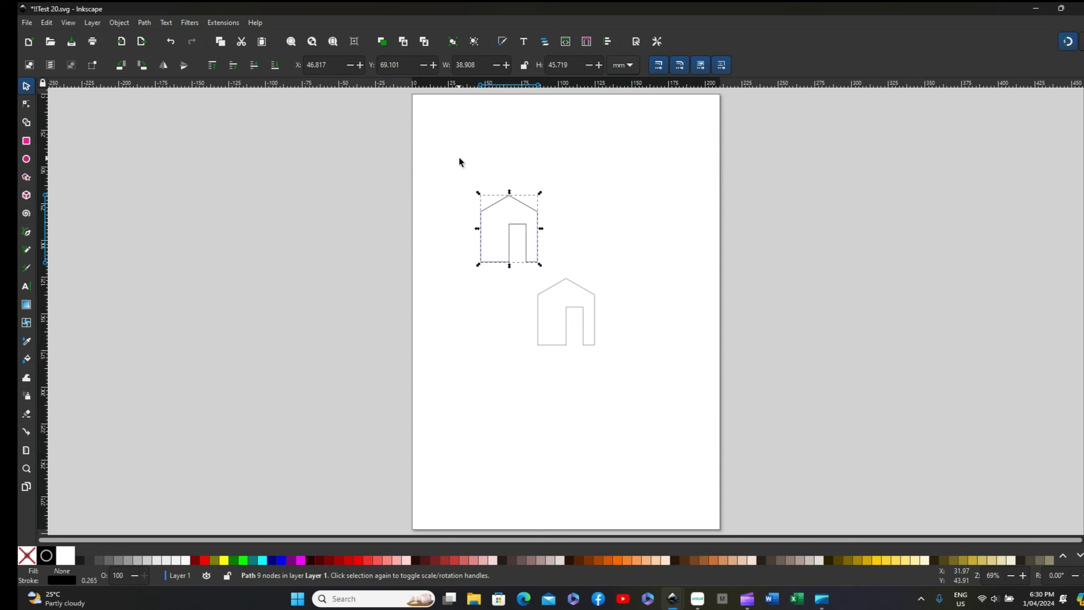
pyautogui.click(26, 22)
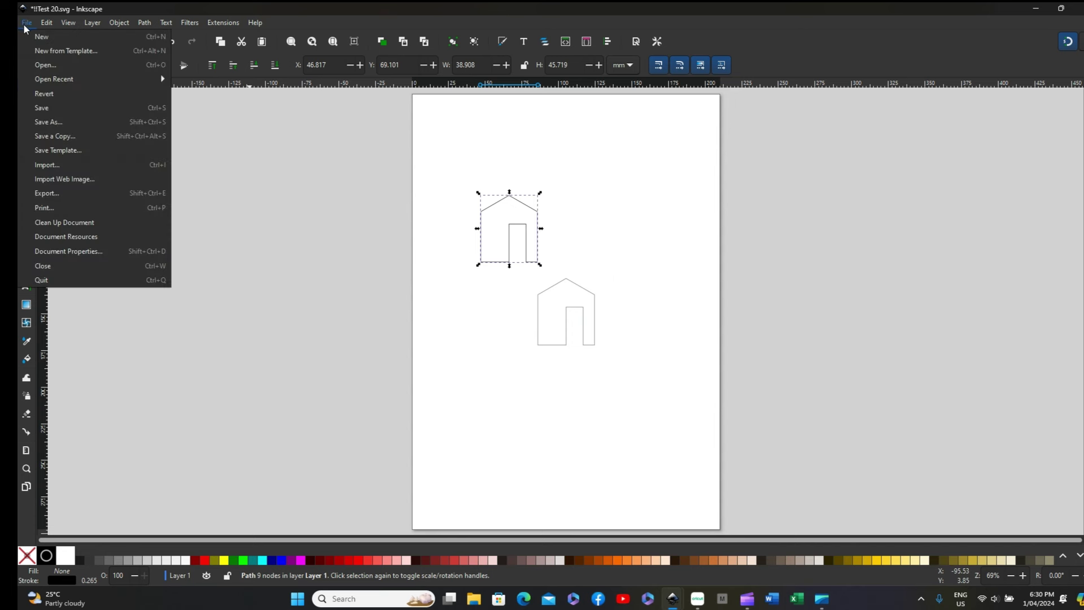
pyautogui.click(49, 111)
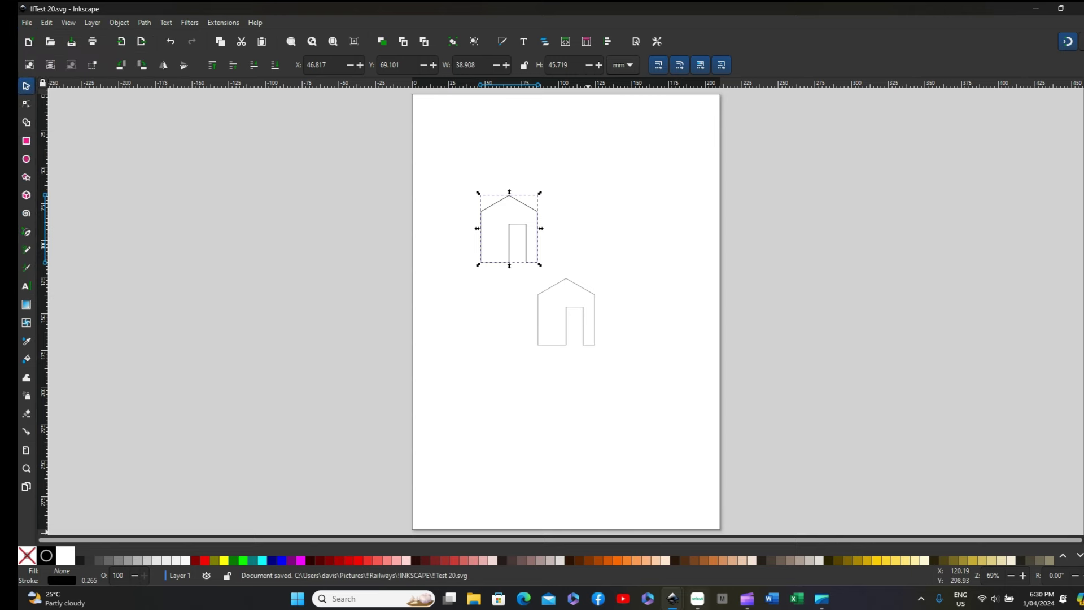
# In Cricut Design Space, open the resaved '!!Test 20' file for image upload.
pyautogui.click(700, 599)
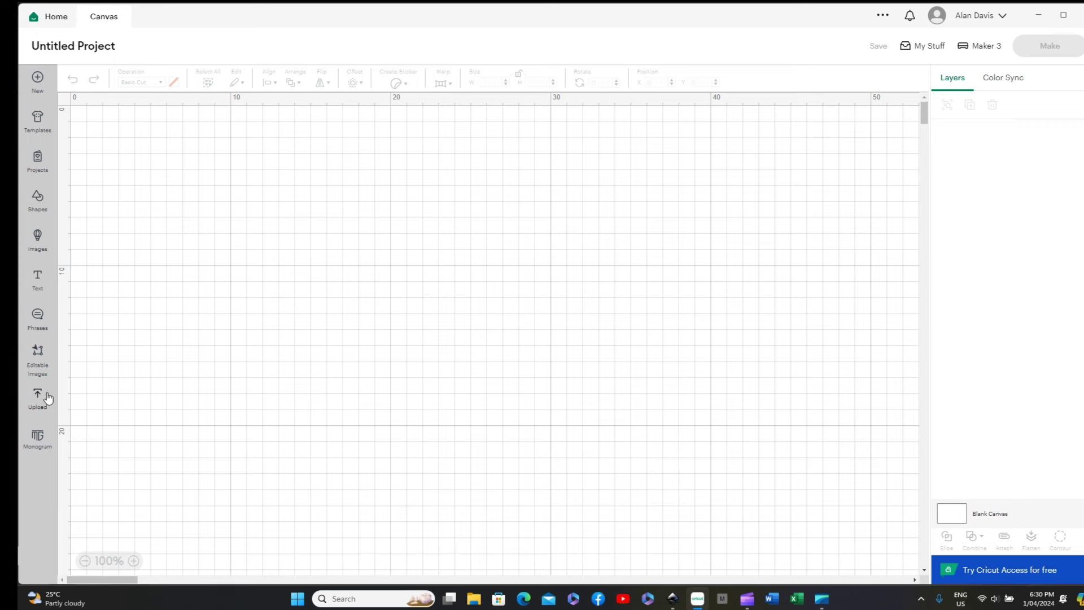
pyautogui.click(36, 397)
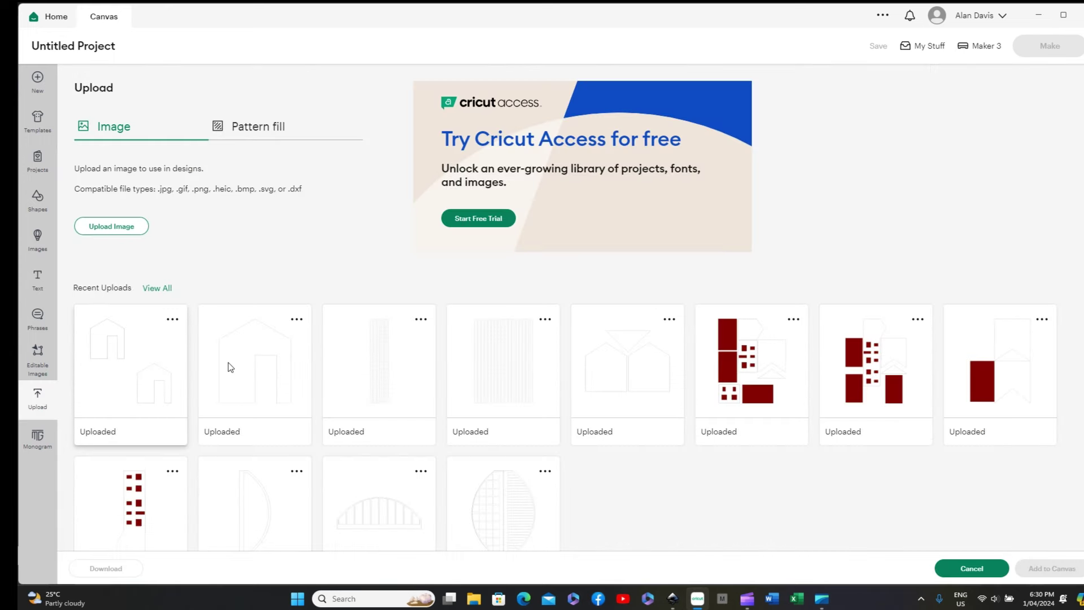
pyautogui.click(130, 226)
pyautogui.click(581, 274)
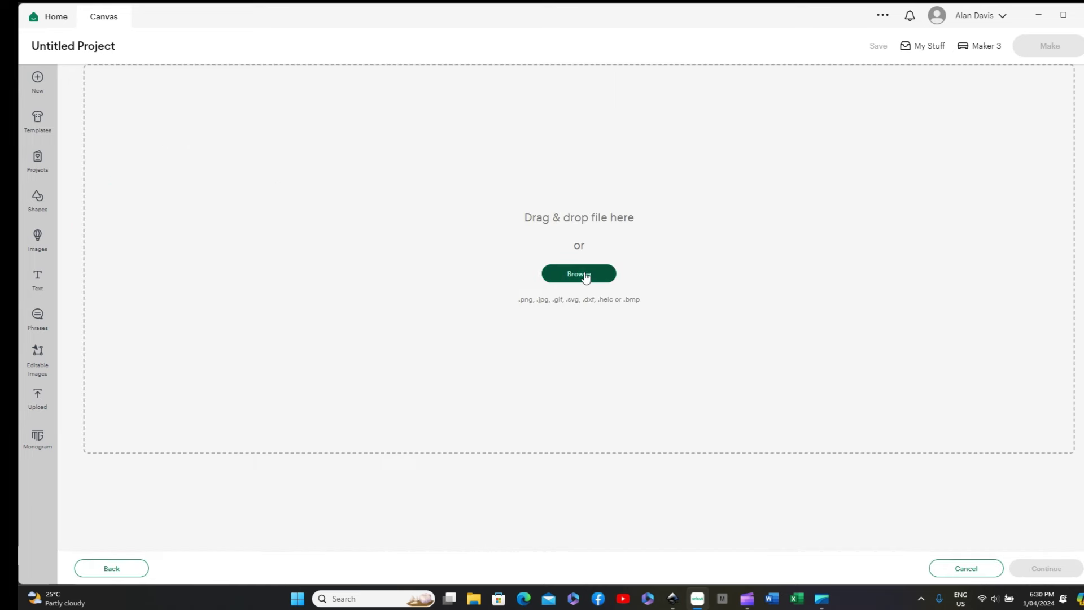
pyautogui.scroll(-10, 276, 171)
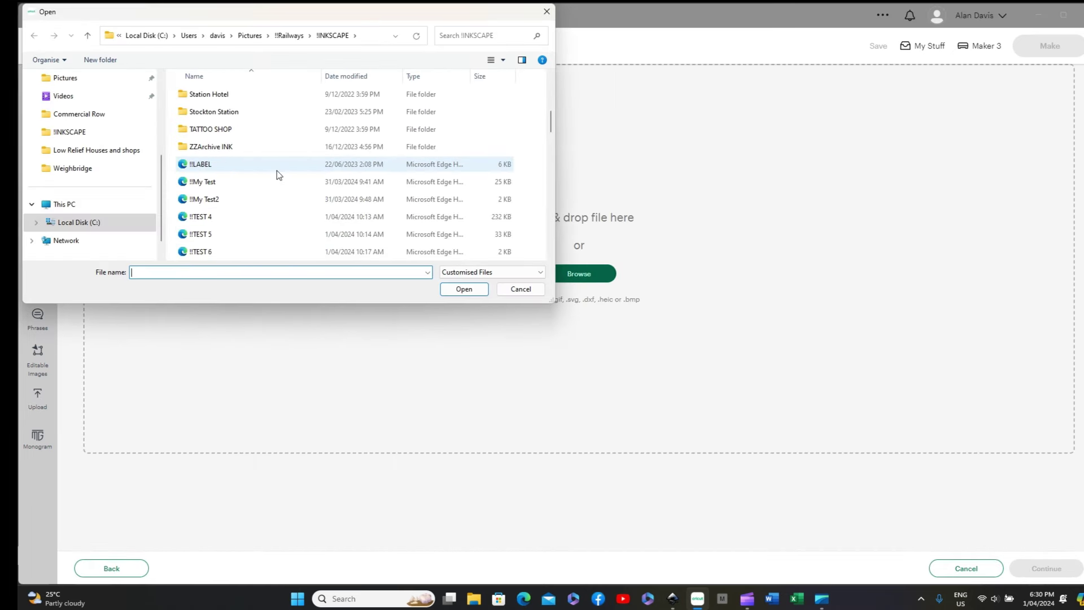
pyautogui.click(208, 217)
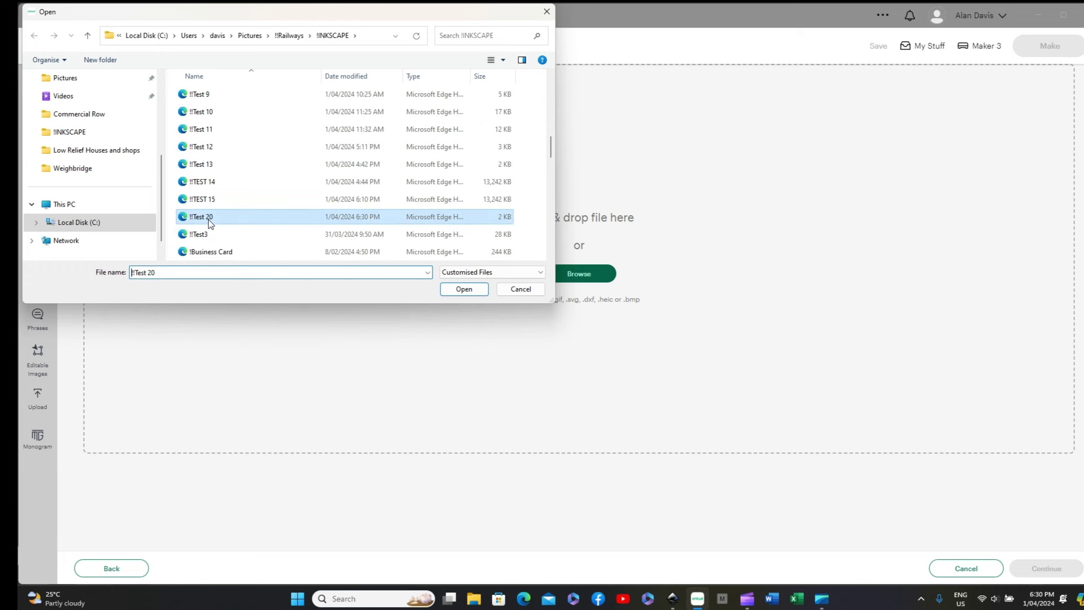
pyautogui.click(464, 289)
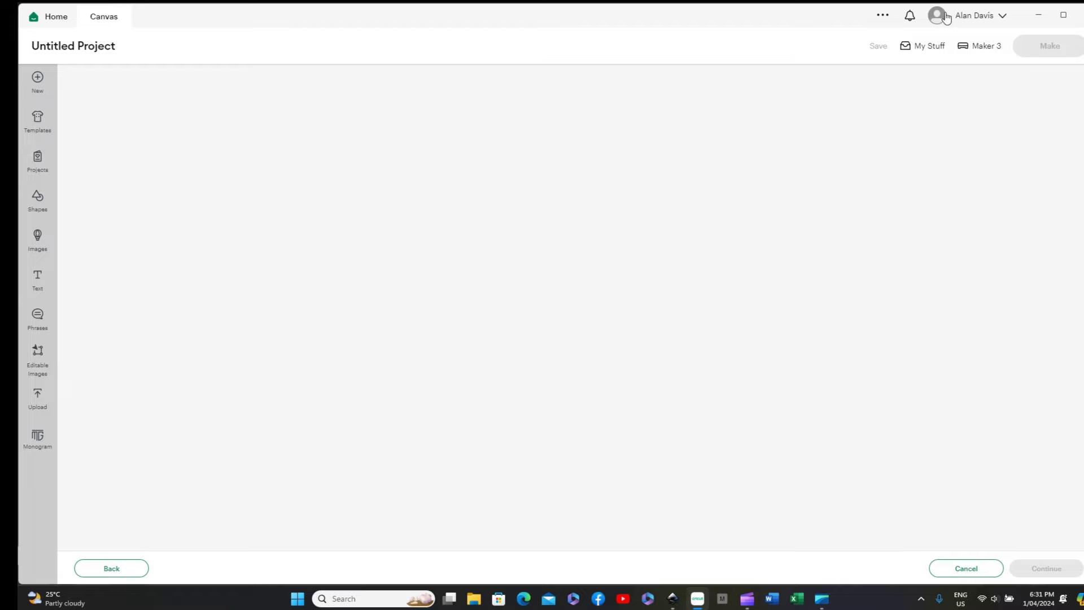
# Cancel the Cricut upload and return to the Inkscape drawing with nothing selected.
pyautogui.click(968, 569)
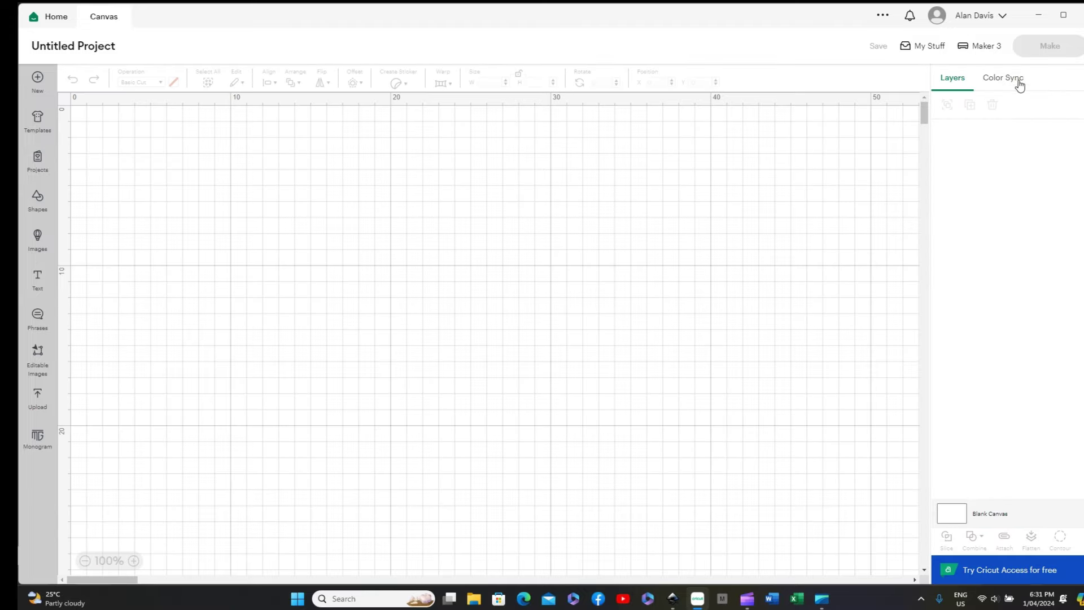
pyautogui.click(1042, 16)
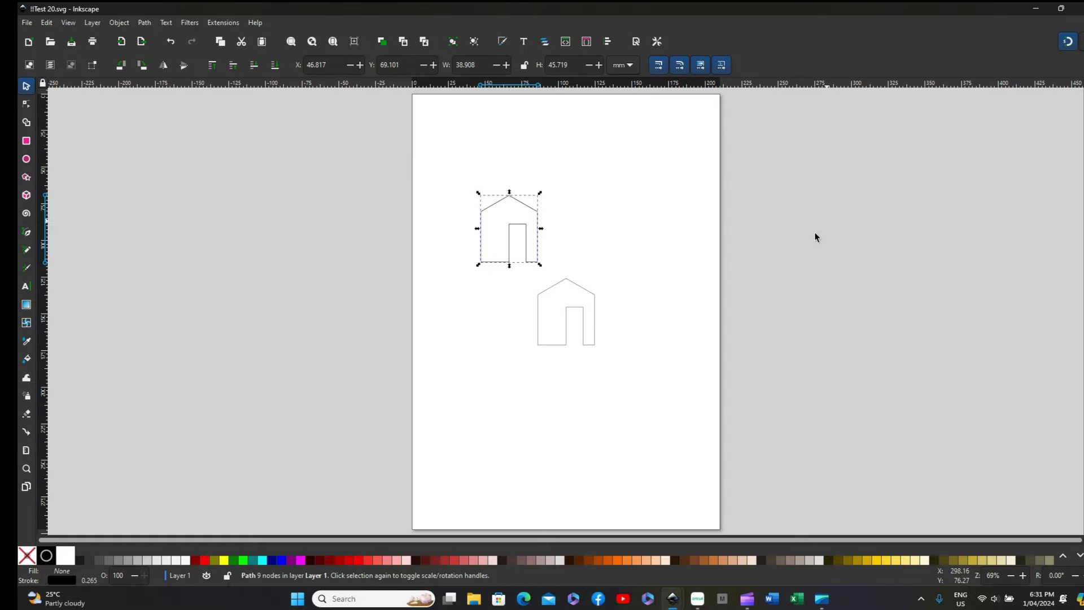
pyautogui.click(520, 406)
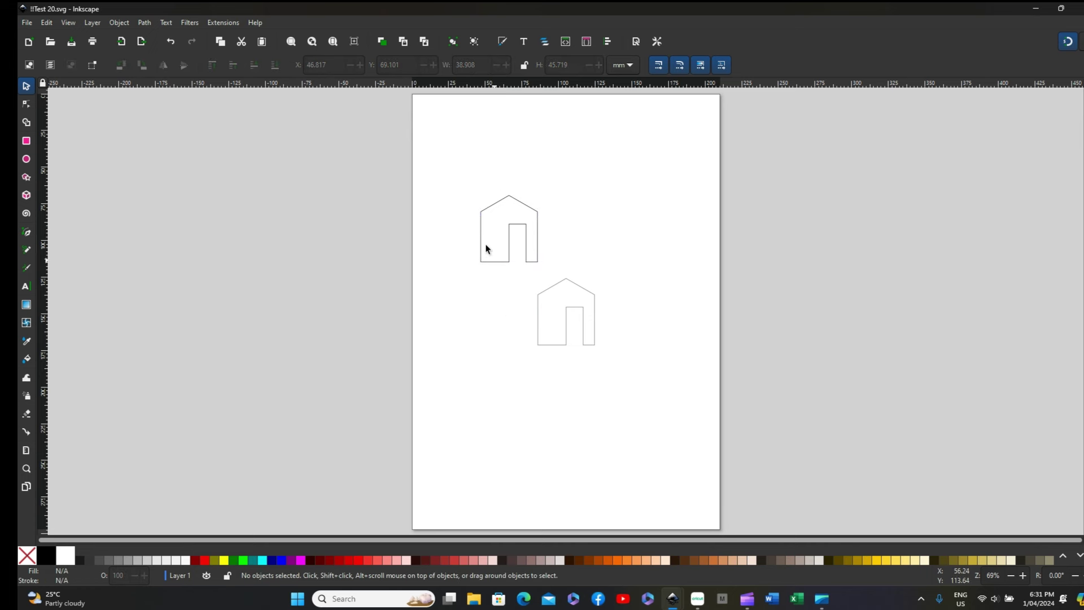
pyautogui.click(489, 212)
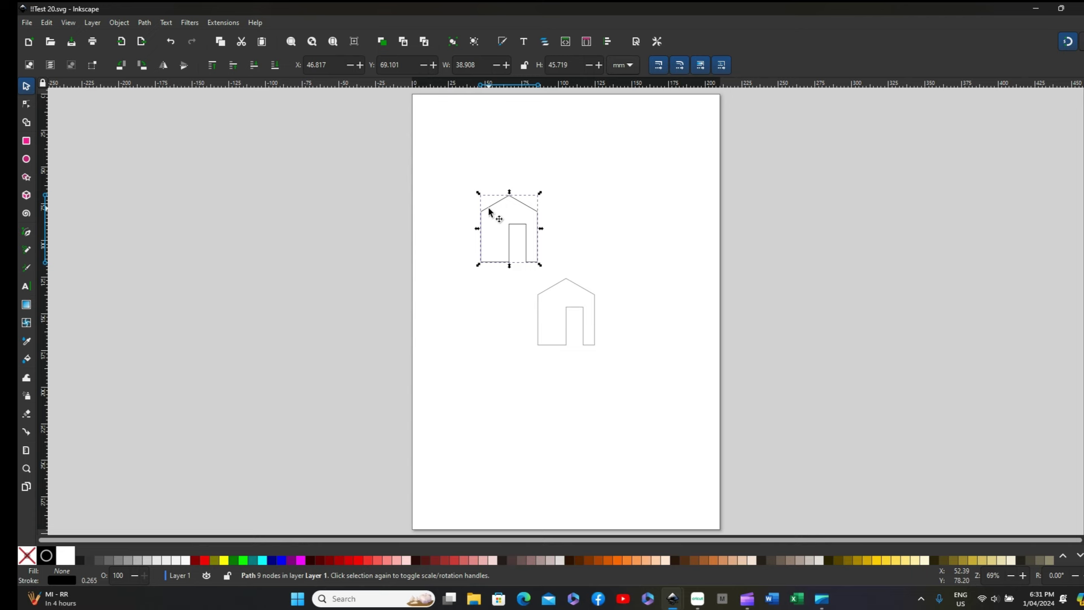
pyautogui.click(483, 169)
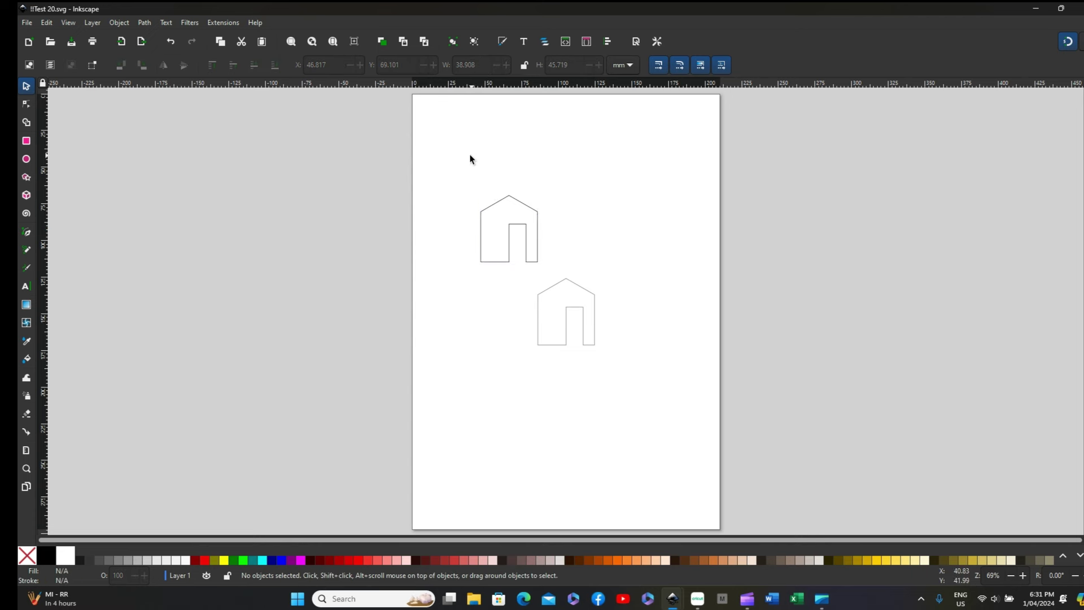
# Open Fill and Stroke and compare stroke widths: drawn house 0.265, imported 0.353.
pyautogui.click(119, 22)
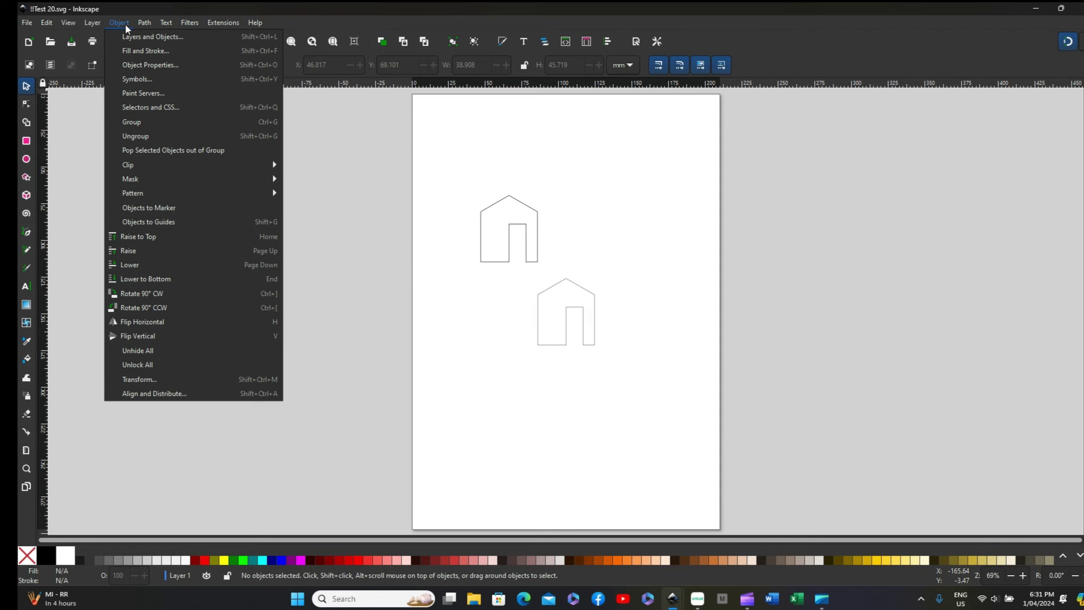
pyautogui.click(131, 54)
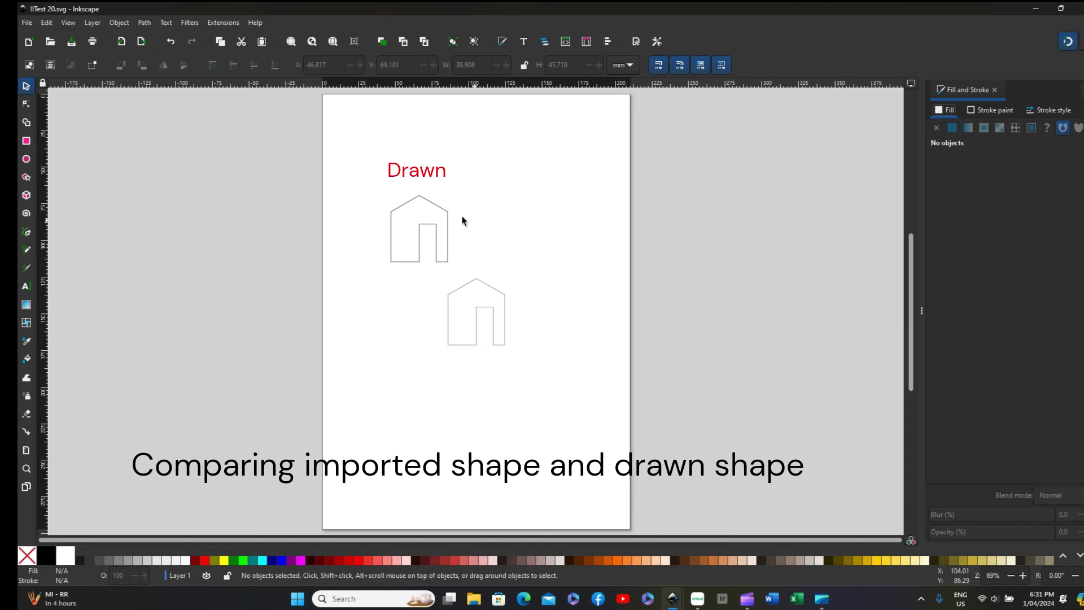
pyautogui.click(413, 201)
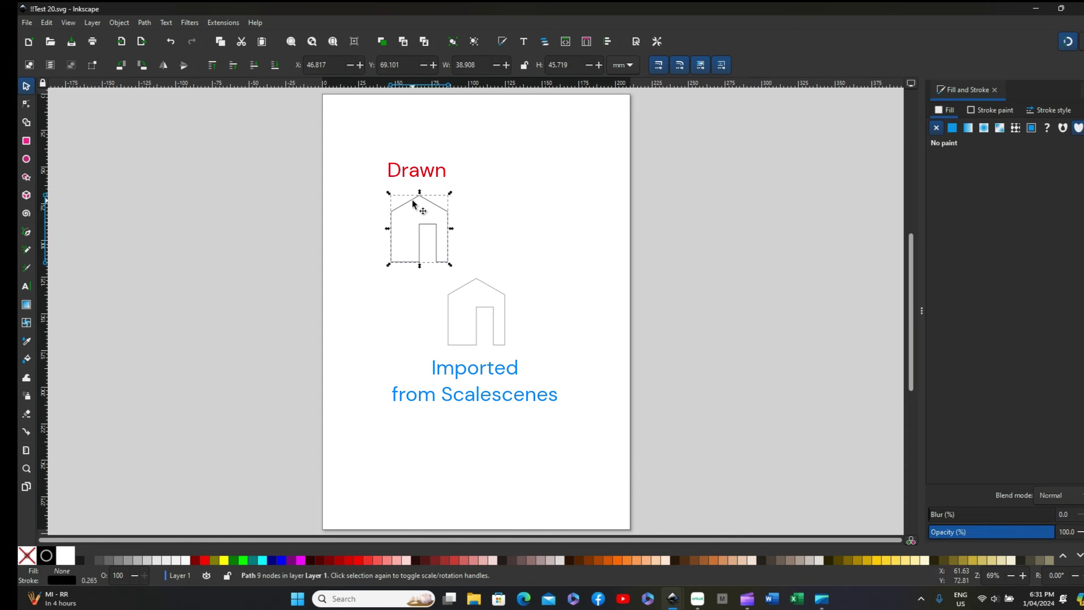
pyautogui.click(1041, 111)
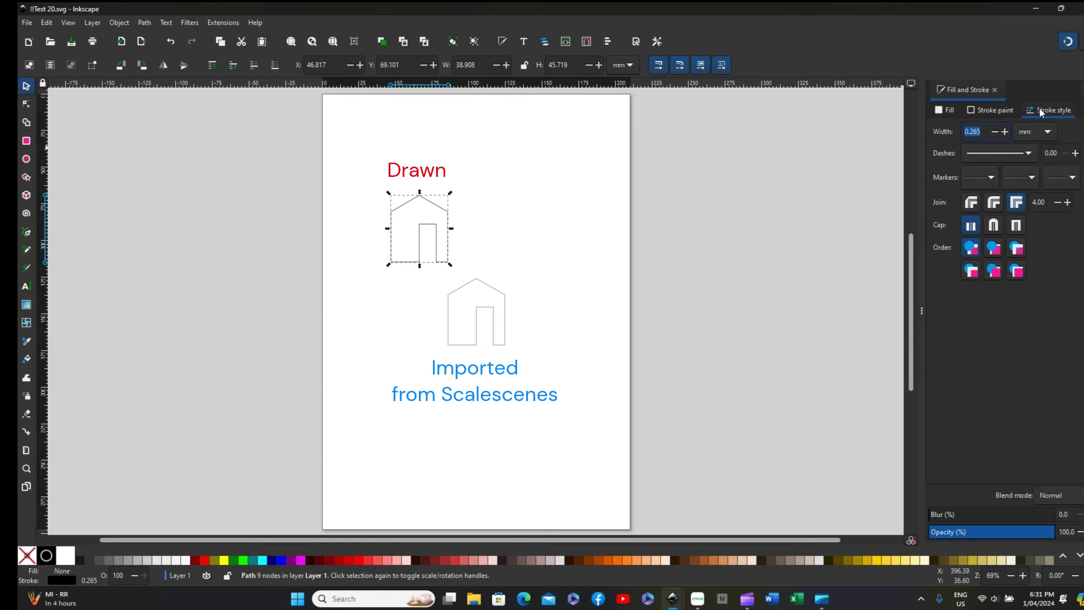
pyautogui.doubleClick(982, 133)
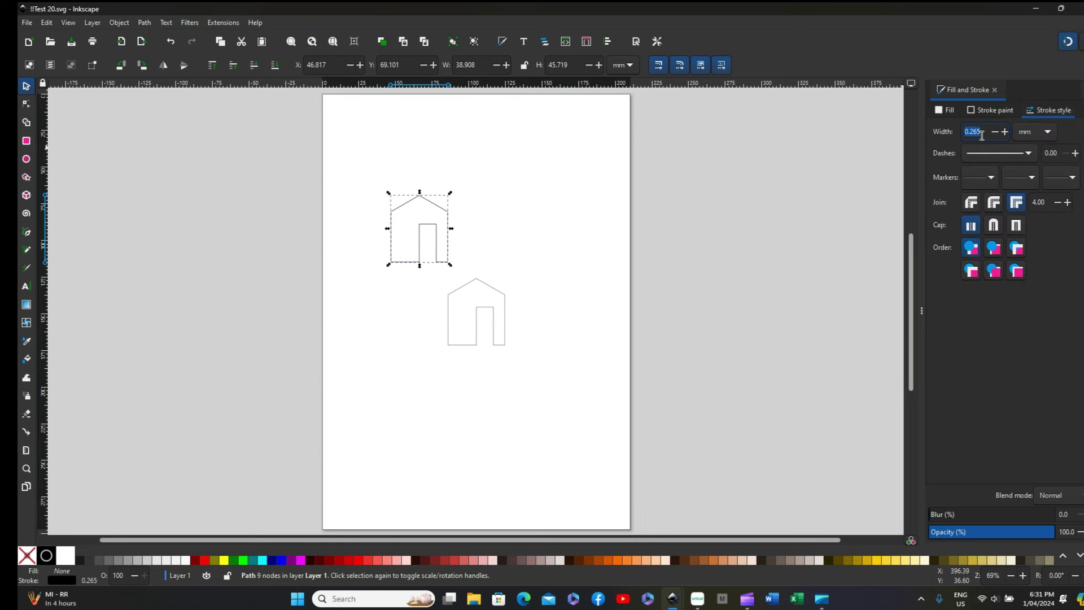
pyautogui.click(470, 286)
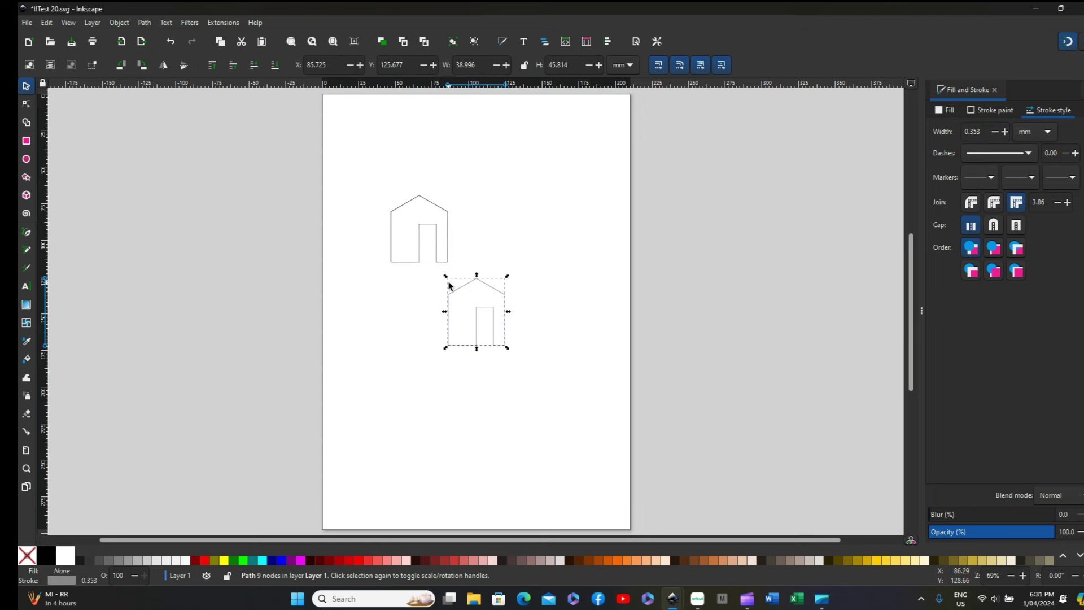
pyautogui.click(549, 328)
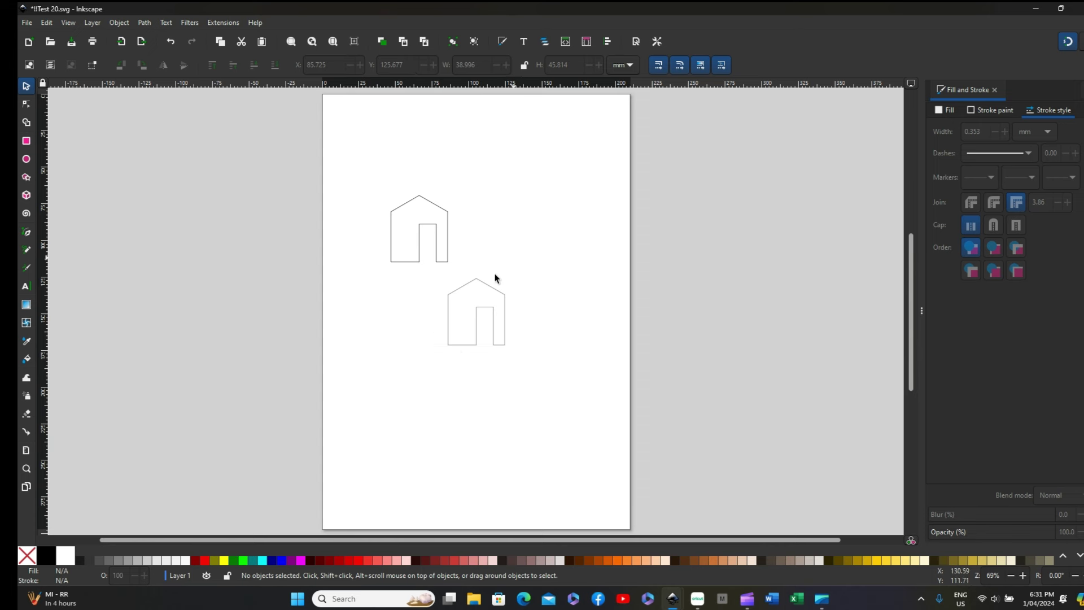
# Compare the stroke paint colours of the drawn and imported houses.
pyautogui.click(986, 111)
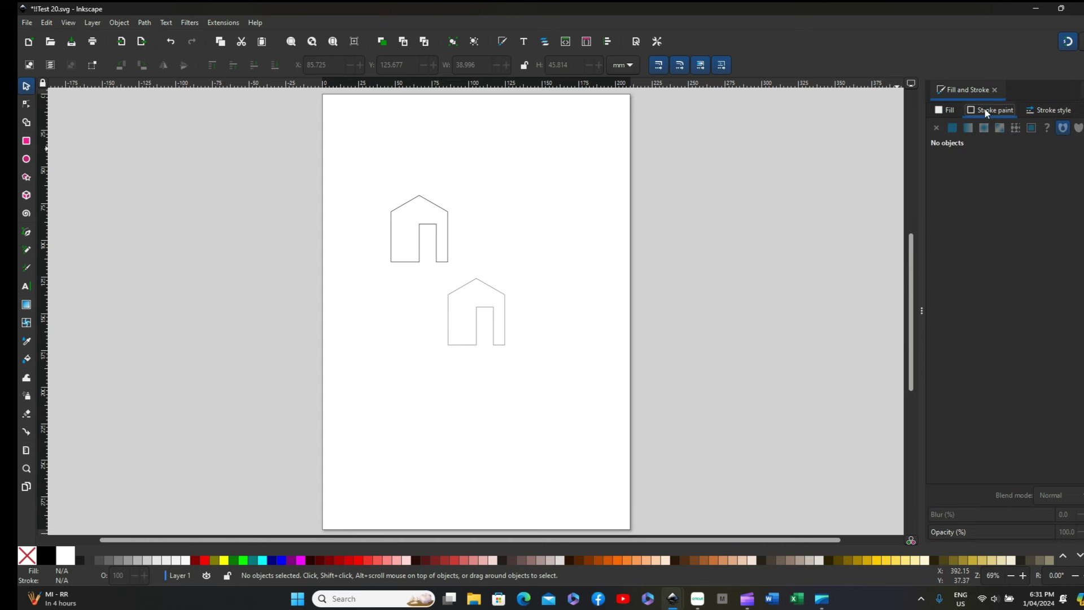
pyautogui.click(413, 200)
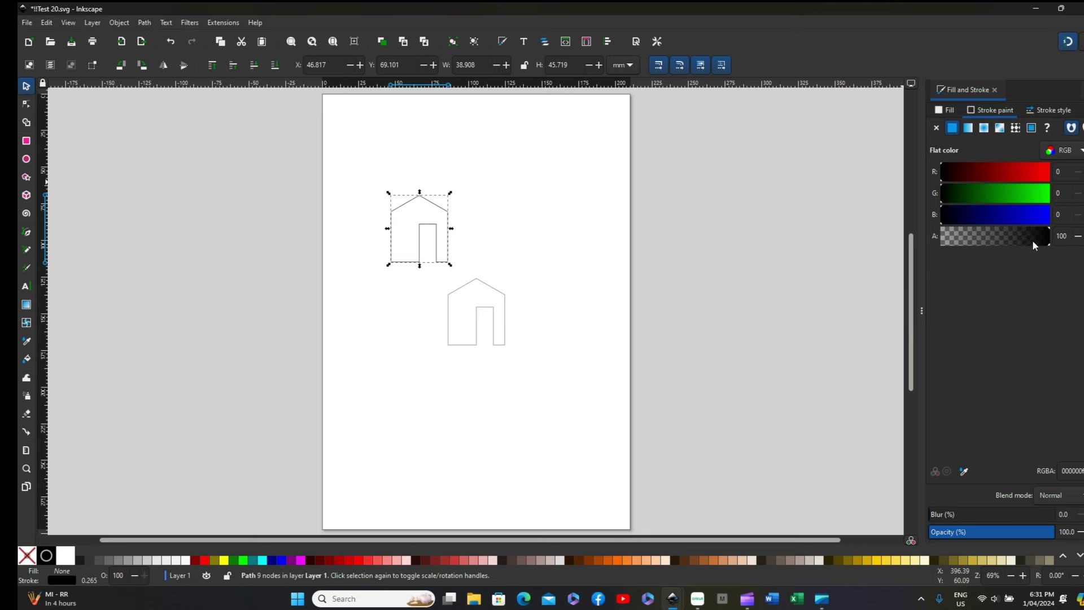
pyautogui.click(467, 285)
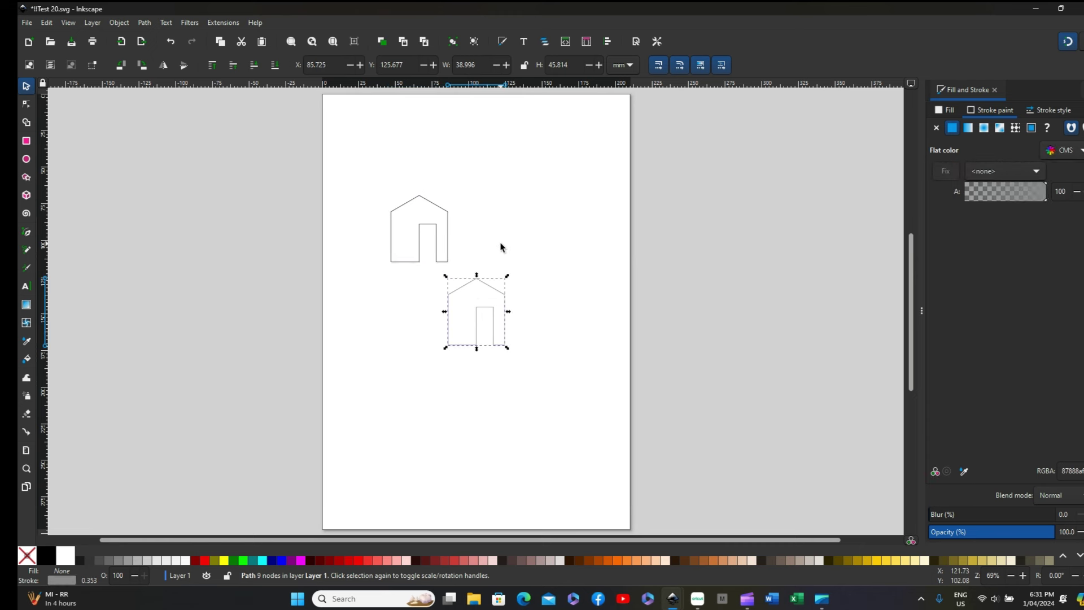
# Switch the lower house's stroke to RGB mode and set R, G, B to 0 (black).
pyautogui.click(1080, 151)
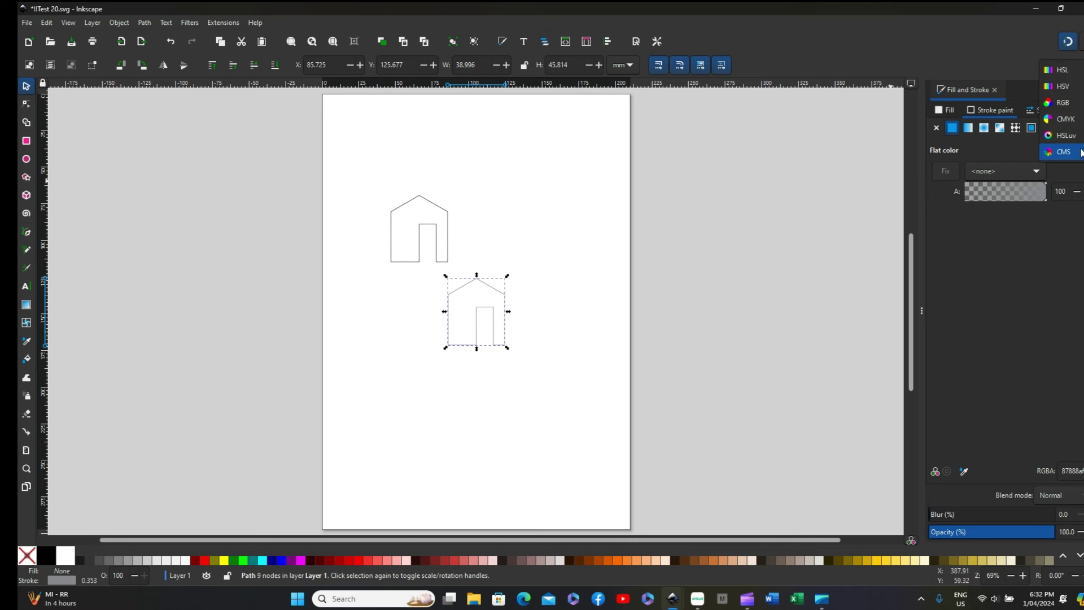
pyautogui.click(1064, 103)
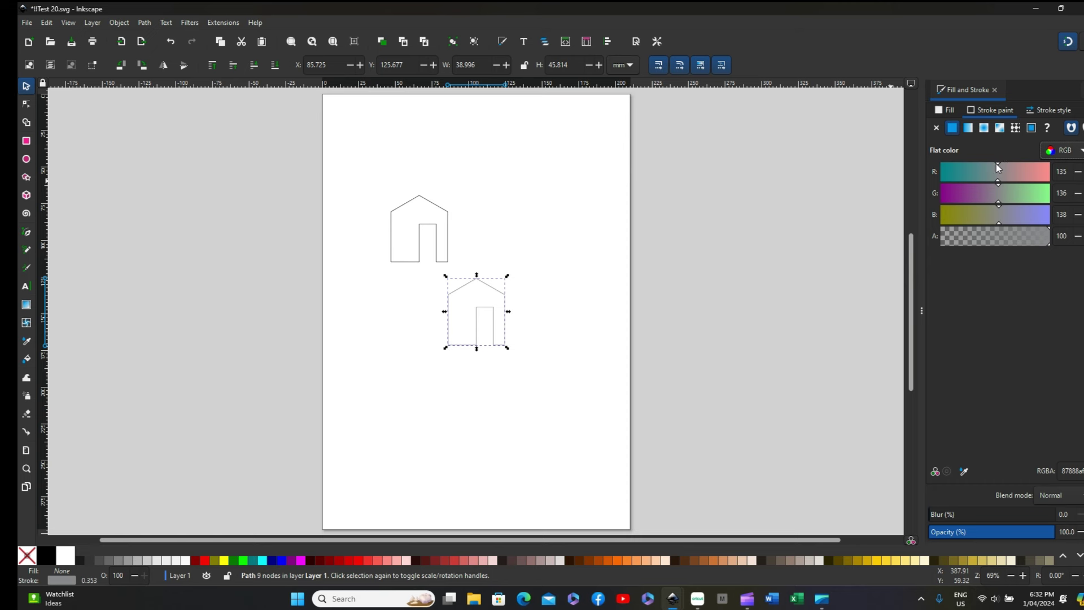
pyautogui.moveTo(997, 164); pyautogui.dragTo(917, 161)
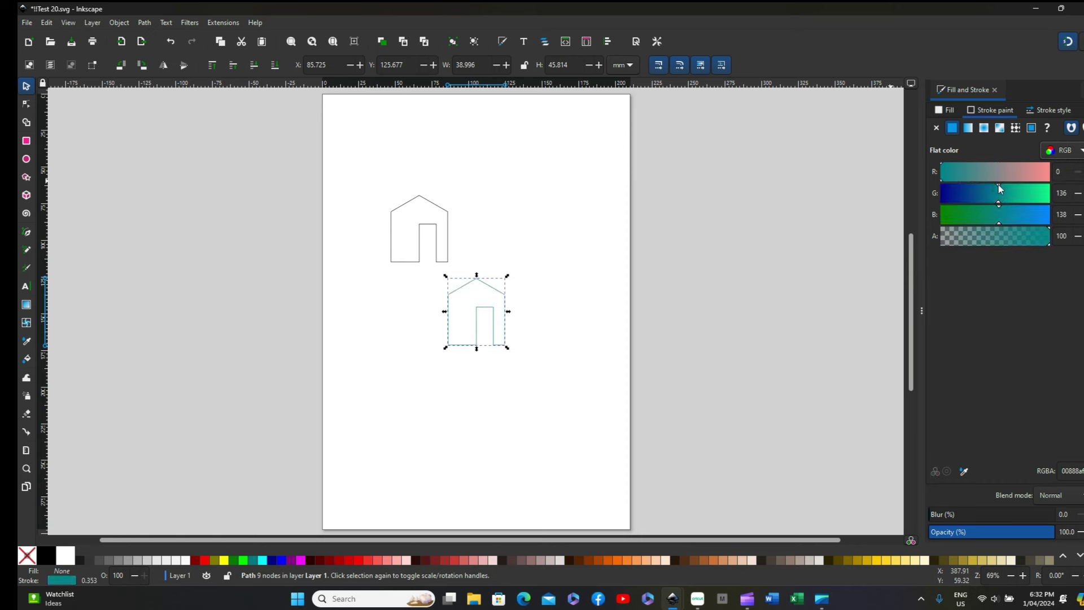
pyautogui.moveTo(999, 187); pyautogui.dragTo(914, 189)
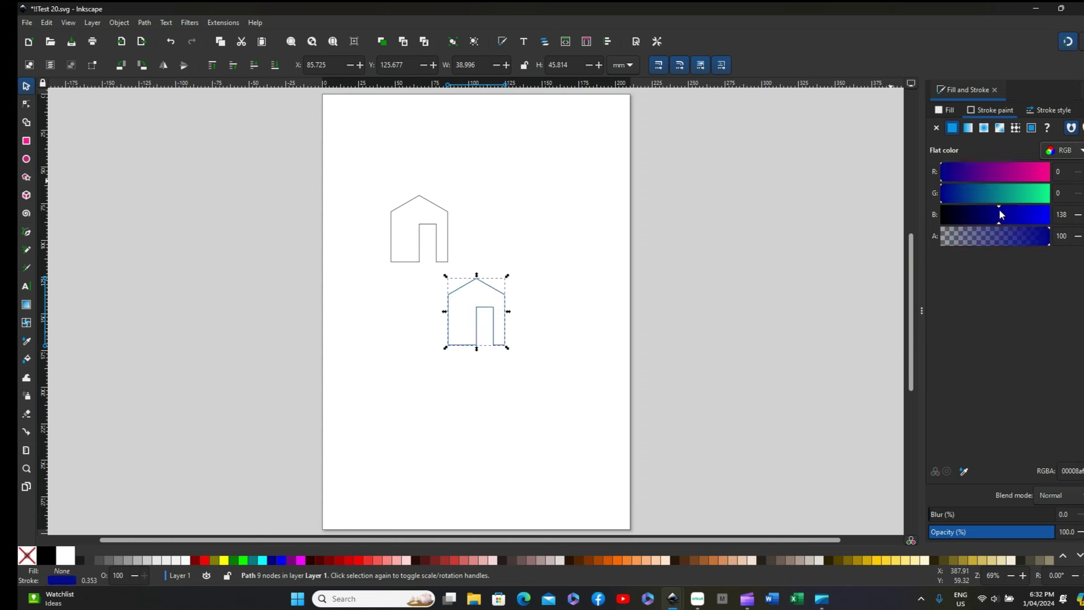
pyautogui.moveTo(996, 214); pyautogui.dragTo(911, 216)
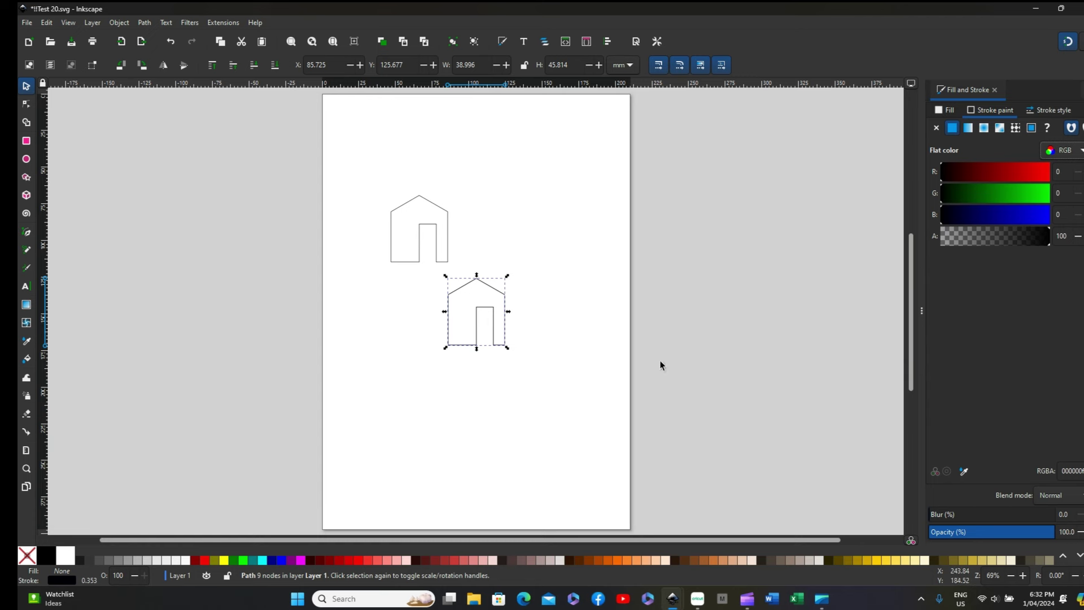
pyautogui.click(503, 201)
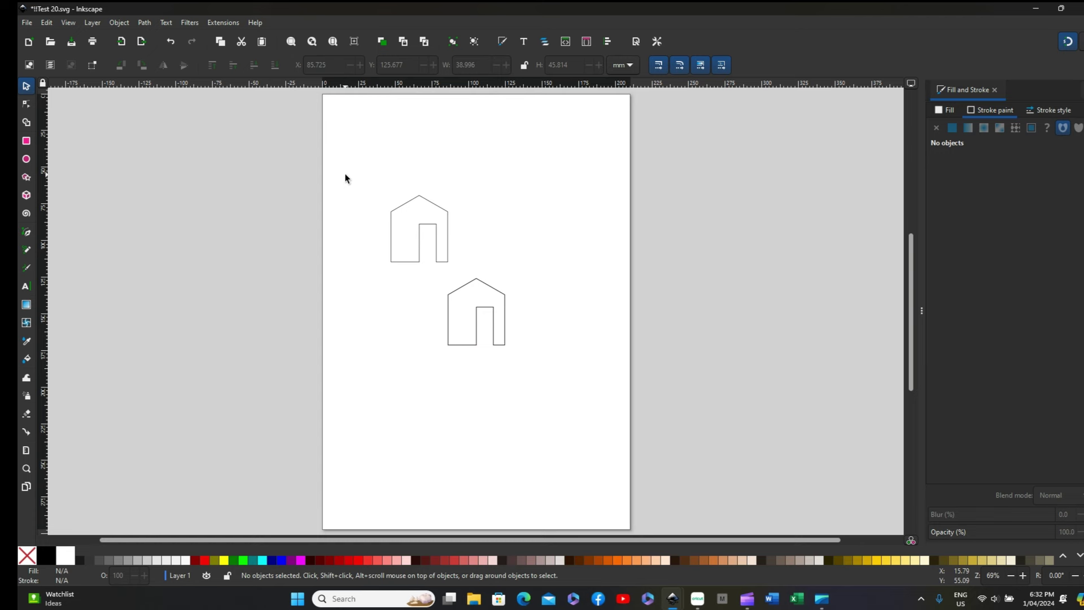
# Select both house outlines and group them into one object.
pyautogui.moveTo(345, 179)
pyautogui.mouseDown()
pyautogui.moveTo(450, 184)
pyautogui.moveTo(551, 429)
pyautogui.mouseUp()
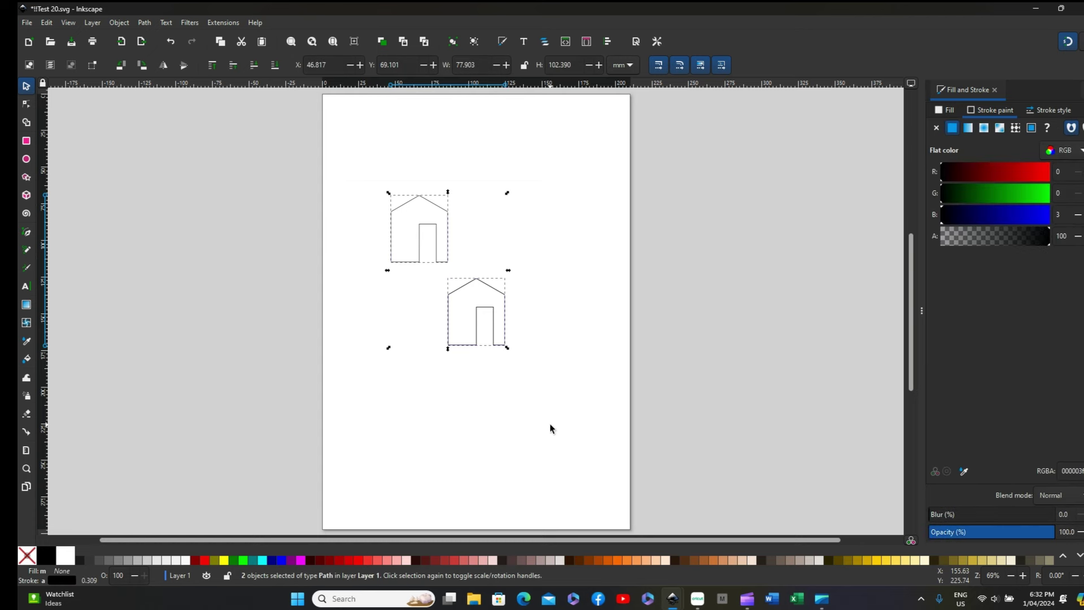
pyautogui.click(122, 26)
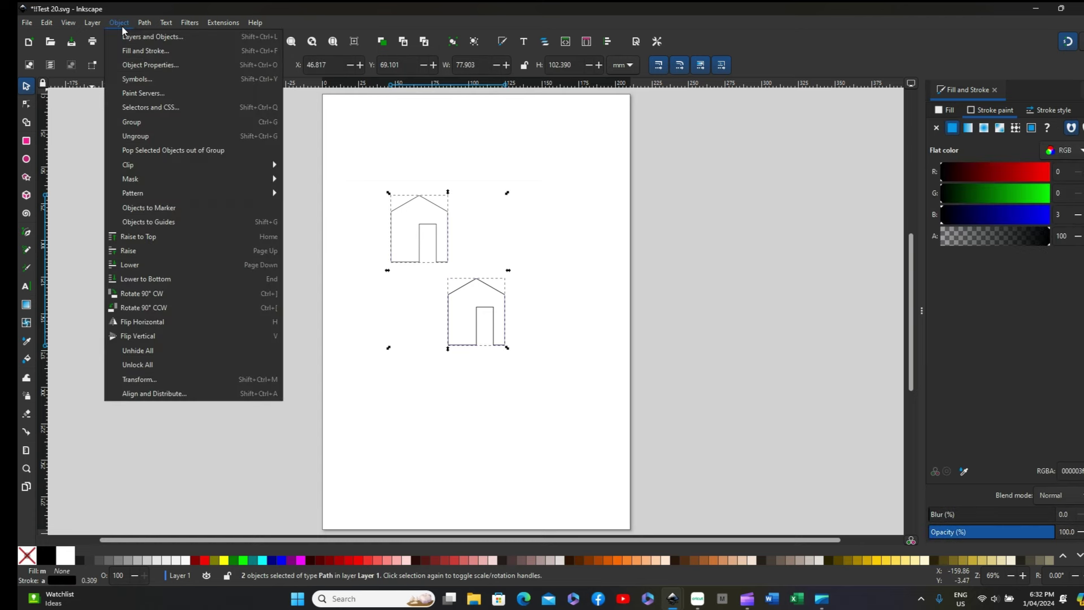
pyautogui.click(129, 121)
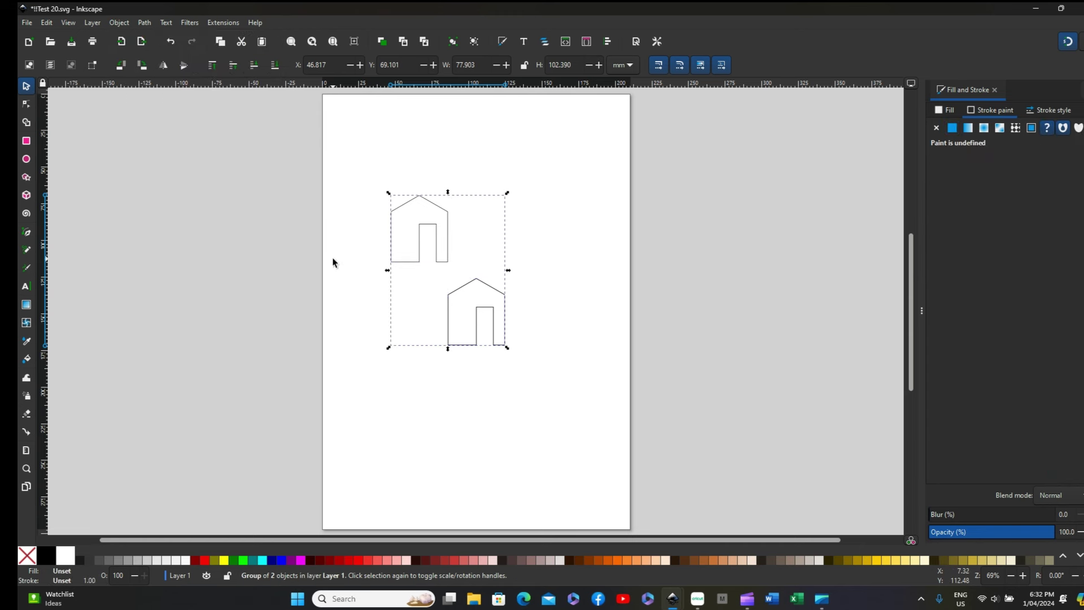
# Save '!!Test 20.svg' and clear the selection.
pyautogui.click(26, 24)
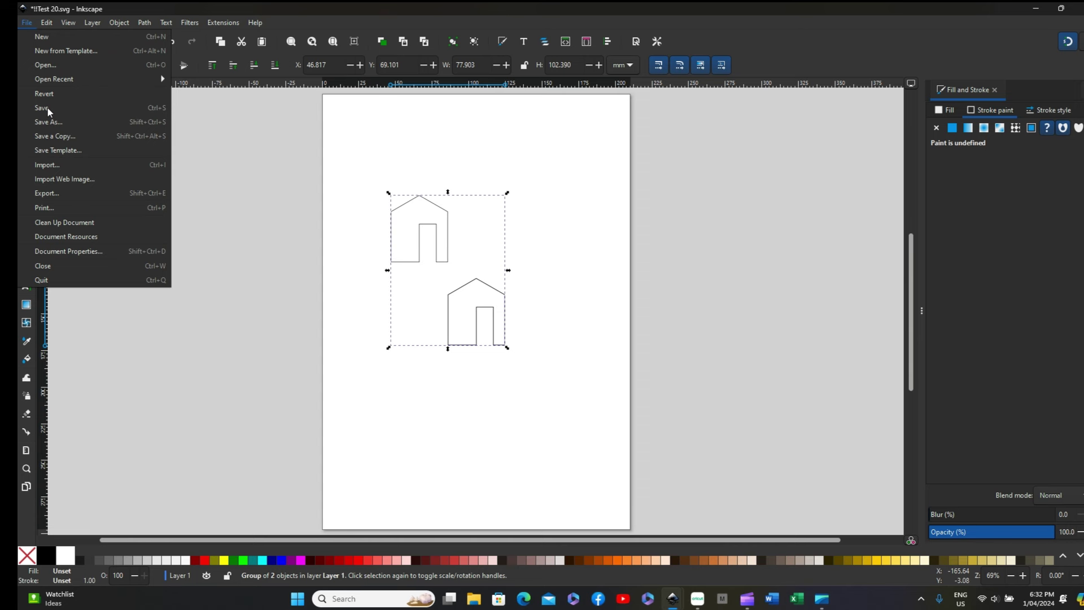
pyautogui.click(49, 109)
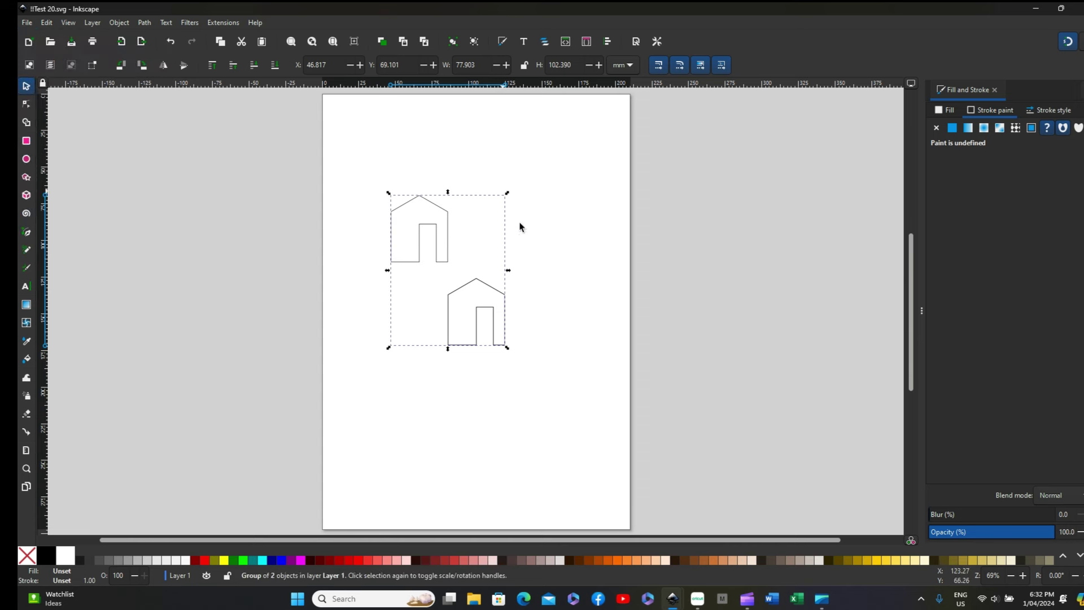
pyautogui.click(676, 490)
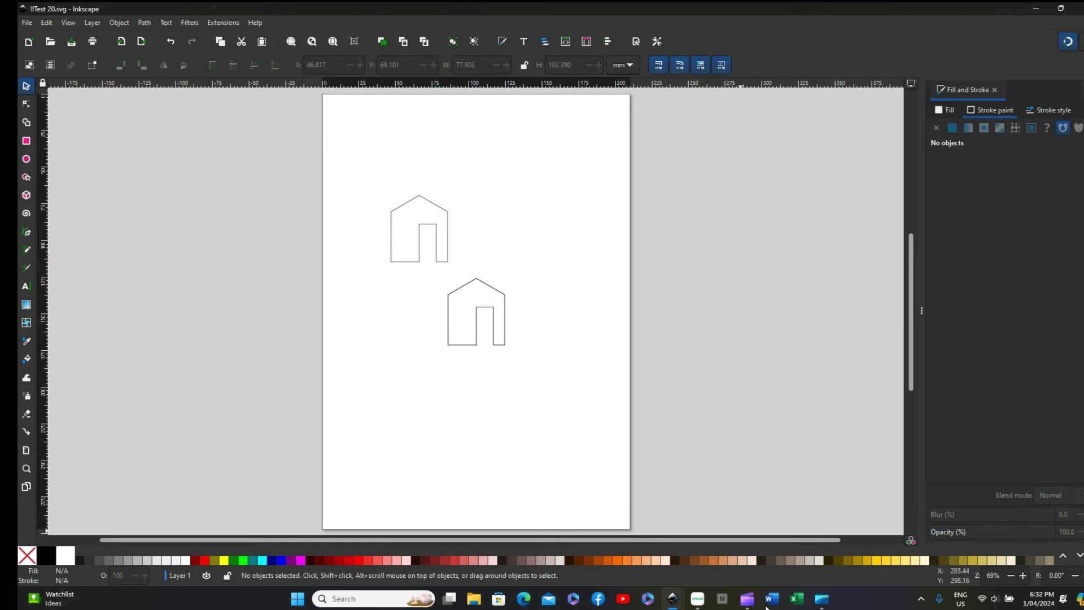
# In Cricut Design Space, start a new image upload and browse the computer.
pyautogui.click(698, 599)
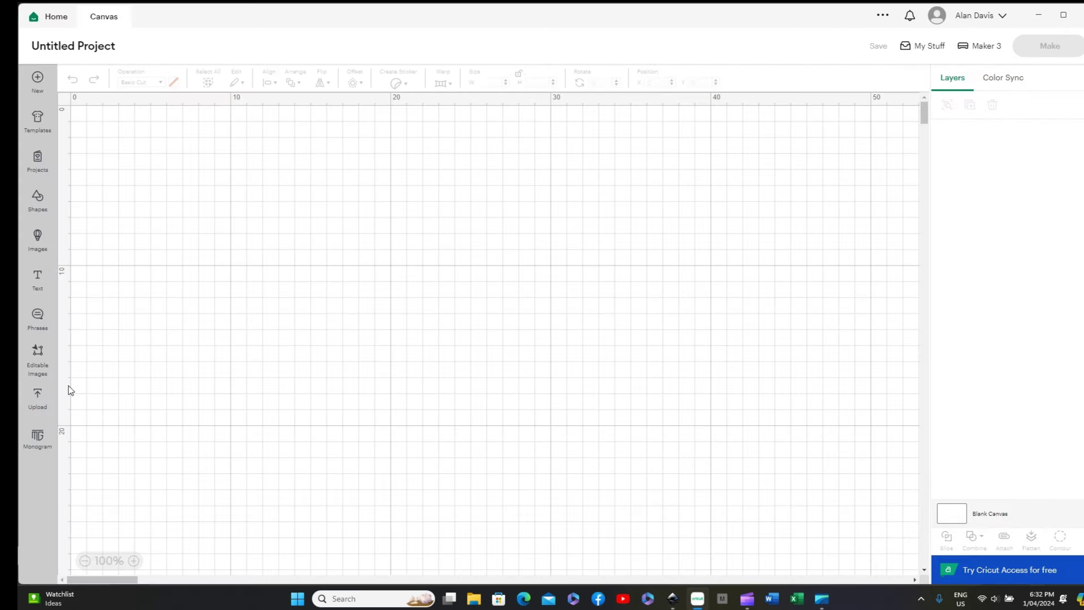
pyautogui.click(40, 397)
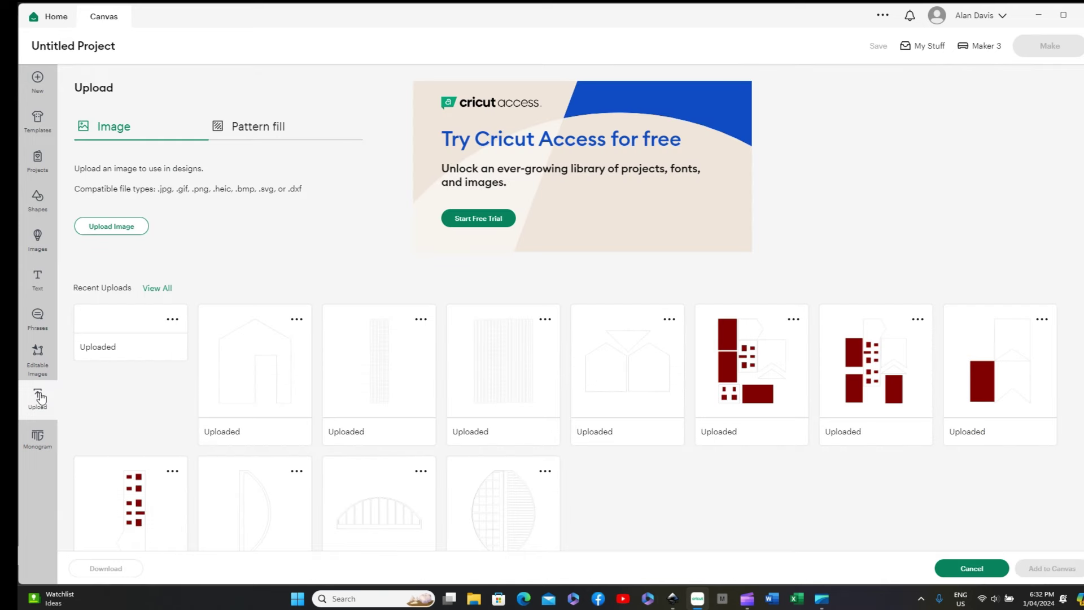
pyautogui.click(96, 226)
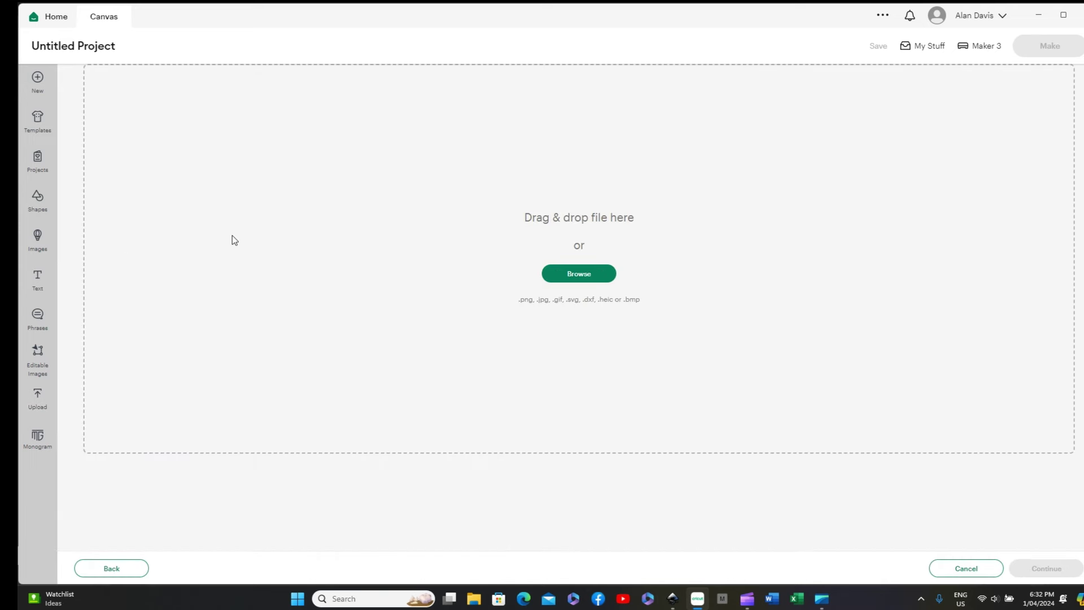
pyautogui.click(567, 272)
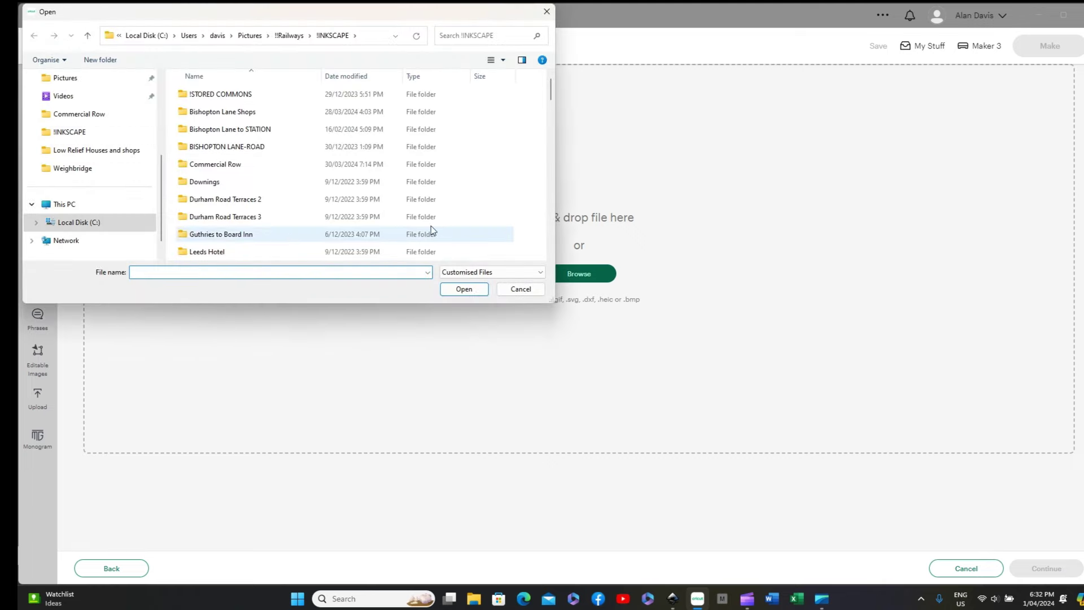
pyautogui.scroll(-2, 289, 184)
pyautogui.scroll(-5, 289, 184)
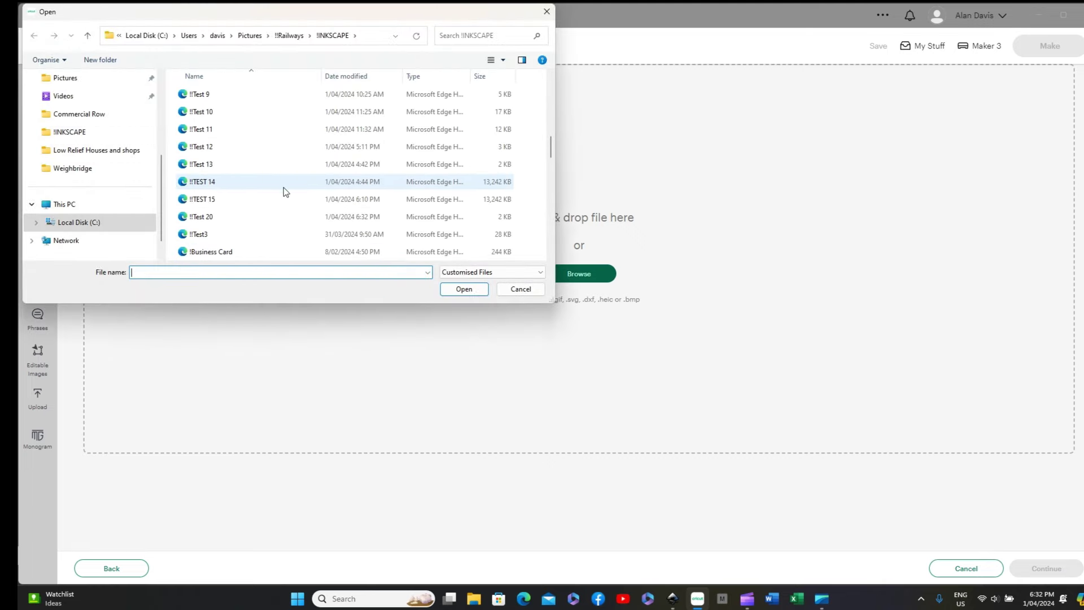
# Open '!!Test 20', upload it as a cut image and select it in Recent Uploads.
pyautogui.click(203, 217)
pyautogui.click(459, 289)
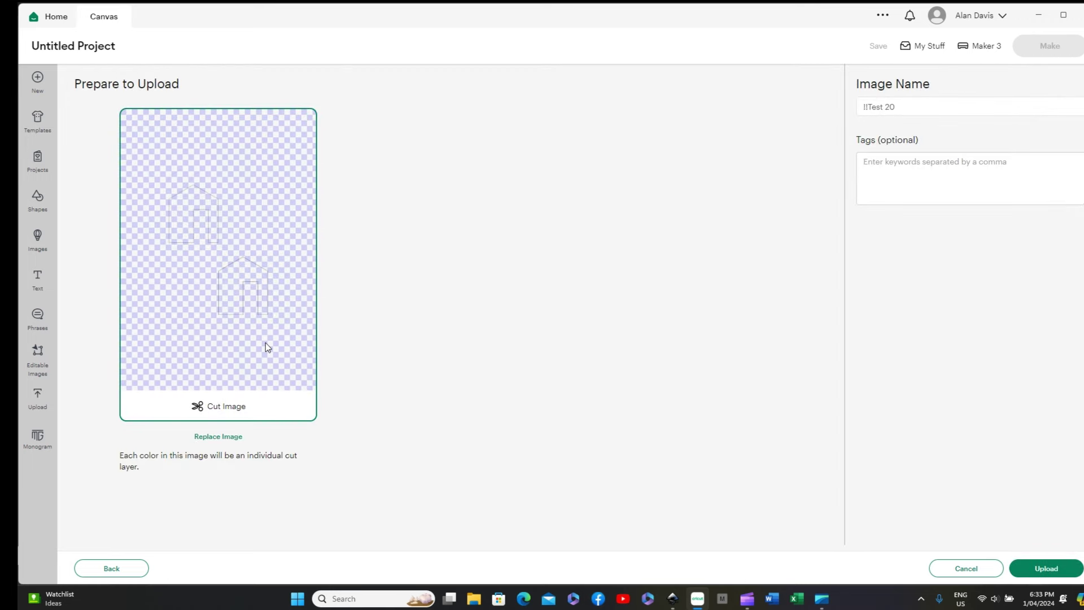
pyautogui.click(1045, 570)
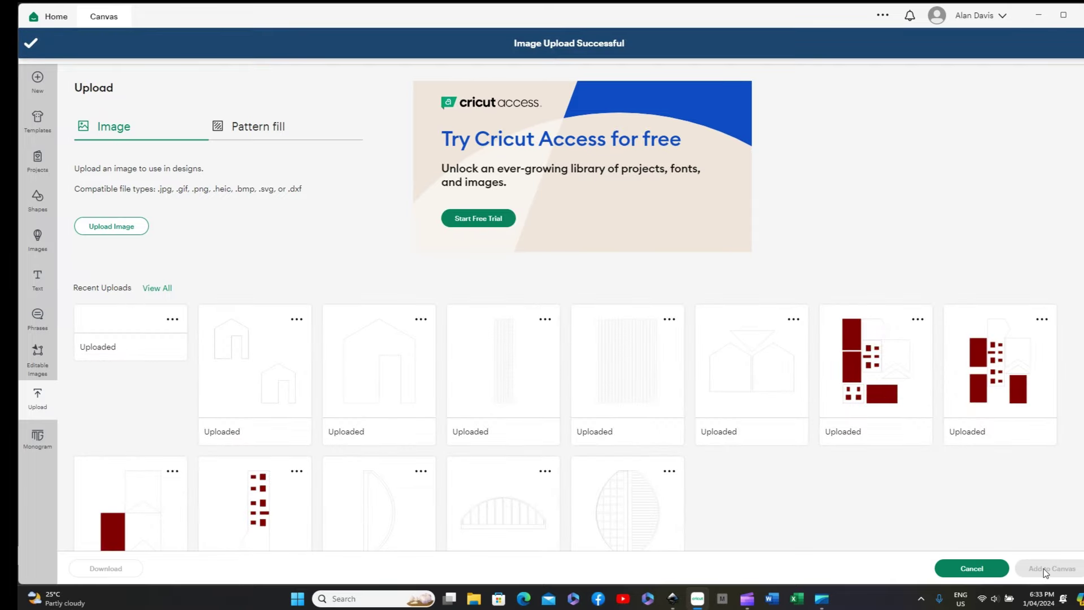
pyautogui.click(113, 368)
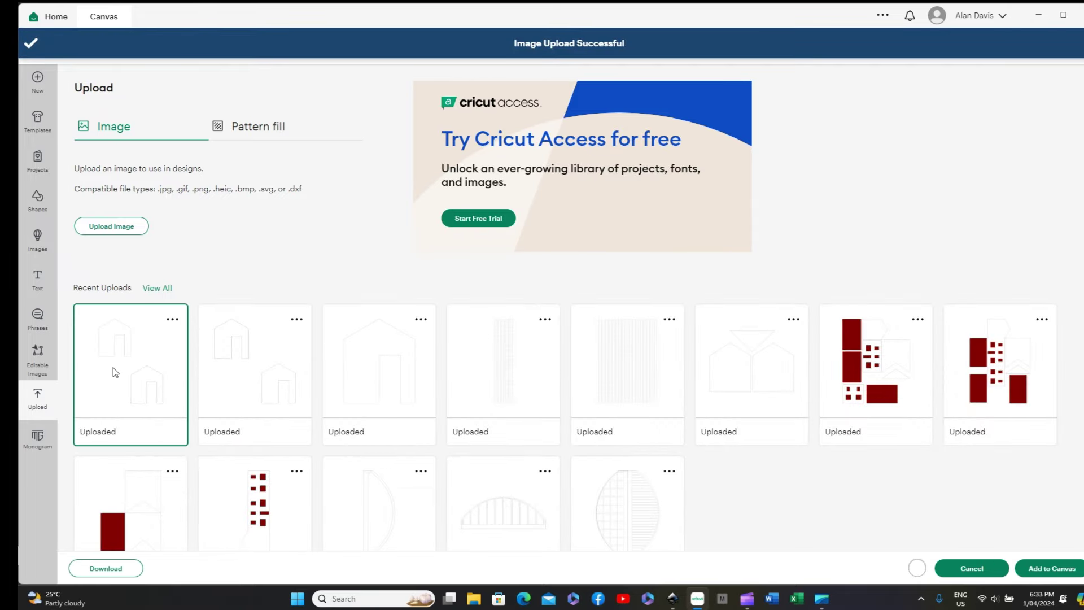
# Place the uploaded two-house Test 20 image on the canvas and attach it into one 7.76 × 10.21 cm layer.
pyautogui.click(1045, 569)
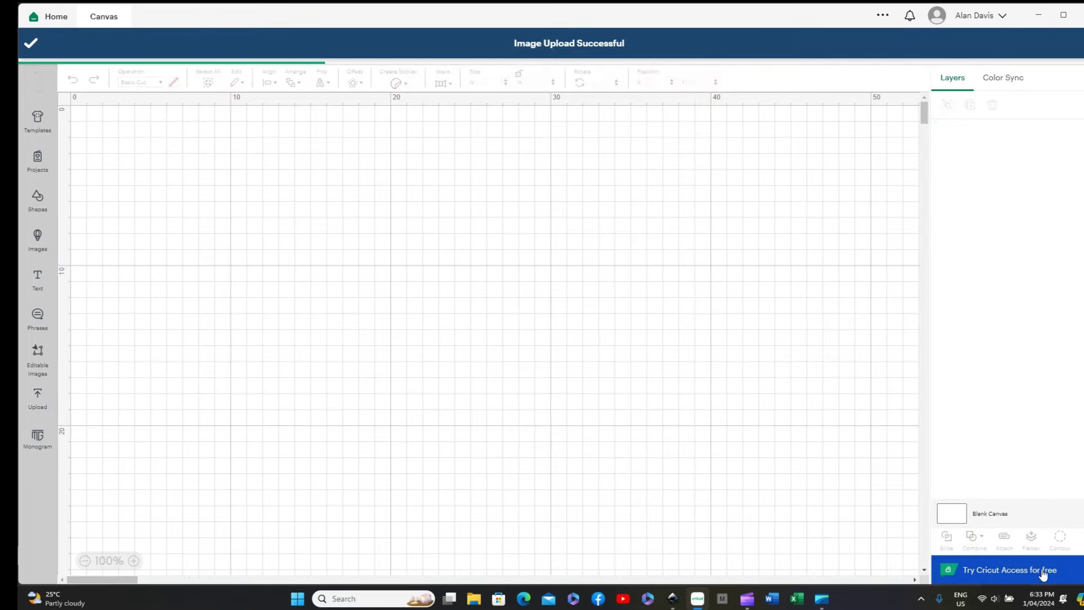
pyautogui.click(343, 294)
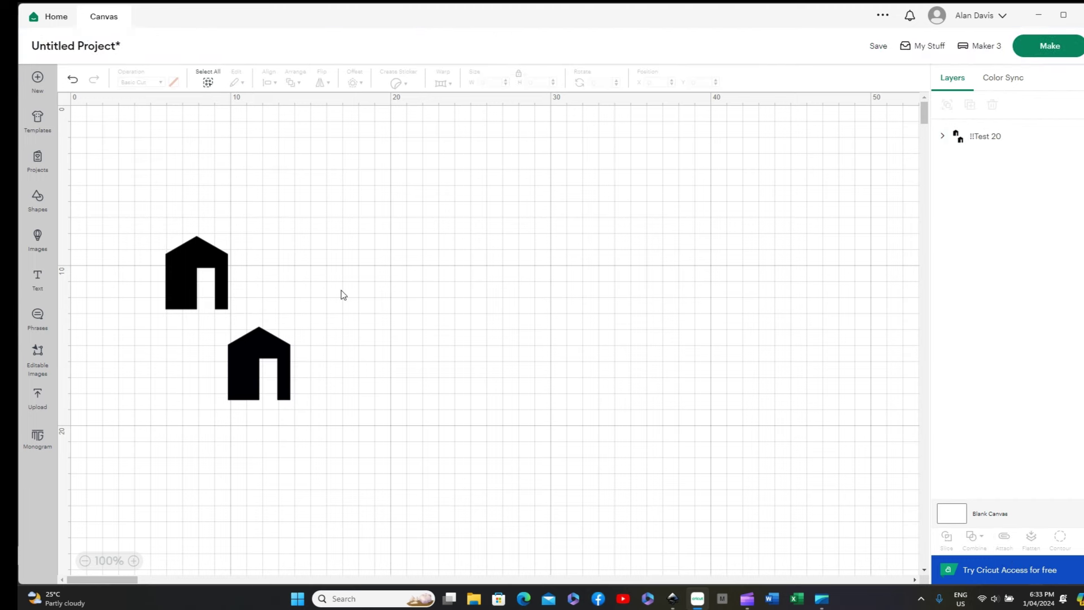
pyautogui.click(227, 317)
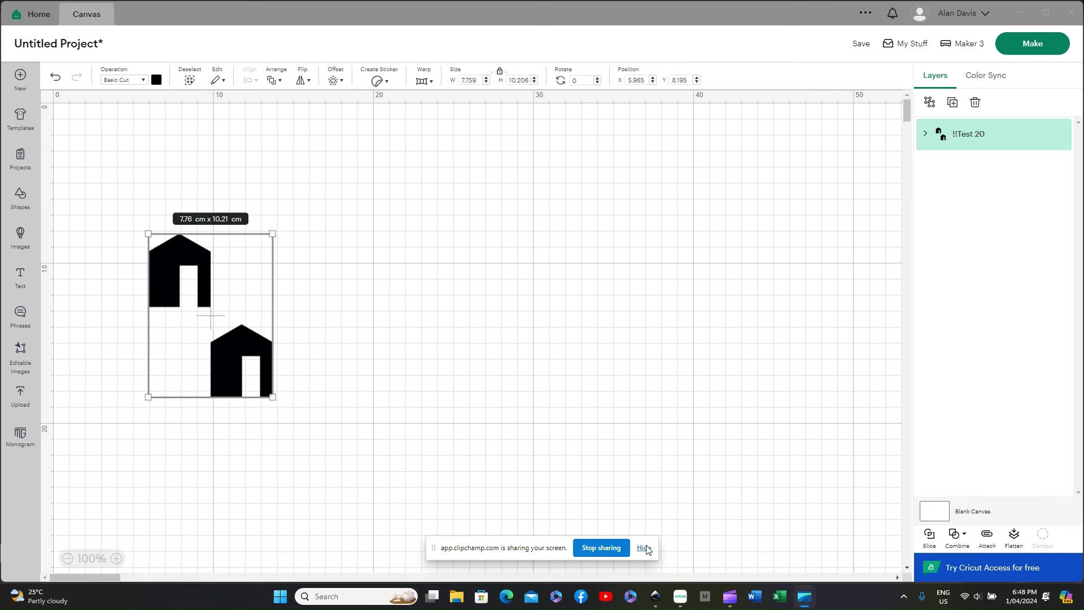
pyautogui.click(645, 549)
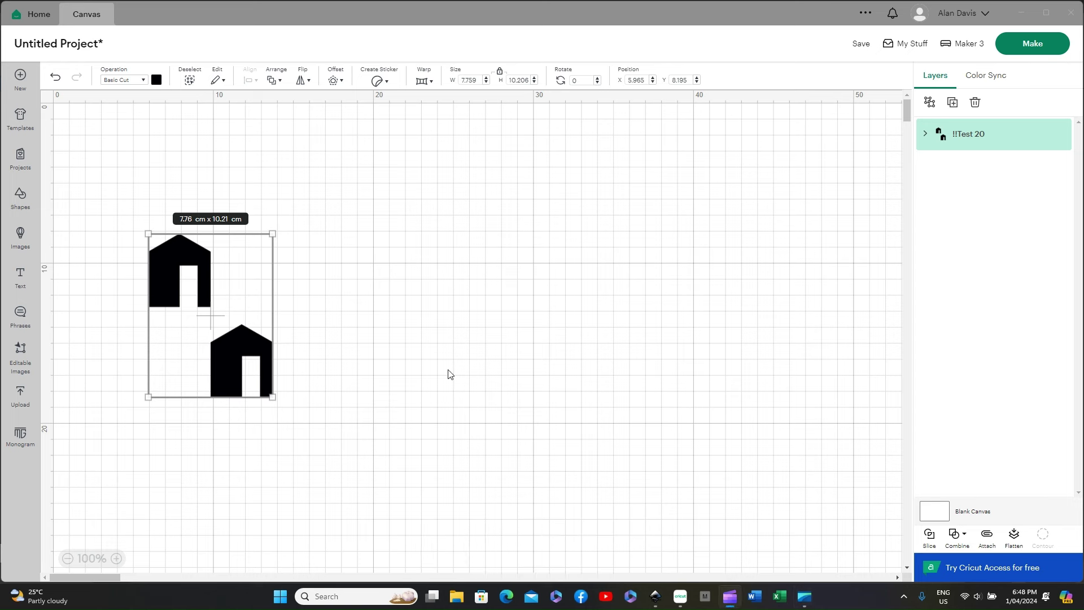
pyautogui.click(209, 261)
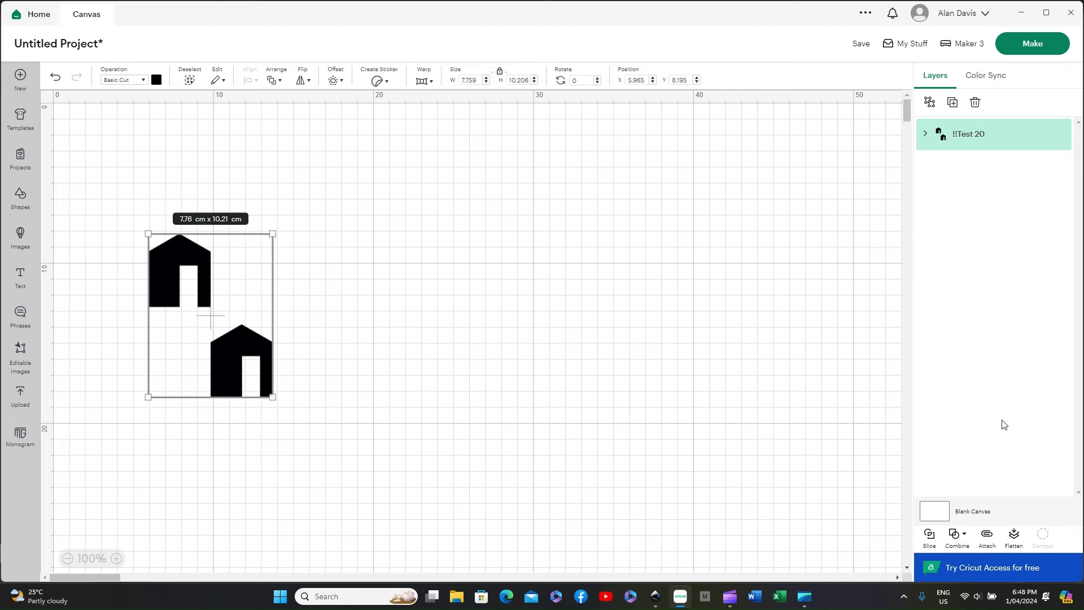
pyautogui.click(987, 537)
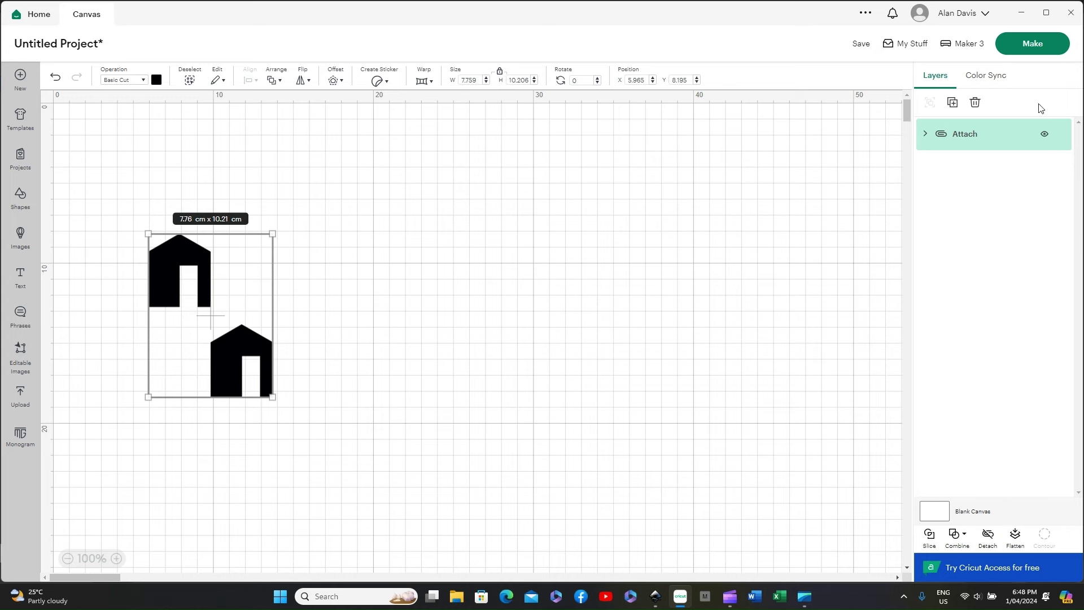
# Send the attached two-house layer to the Prepare screen with Make.
pyautogui.click(1042, 50)
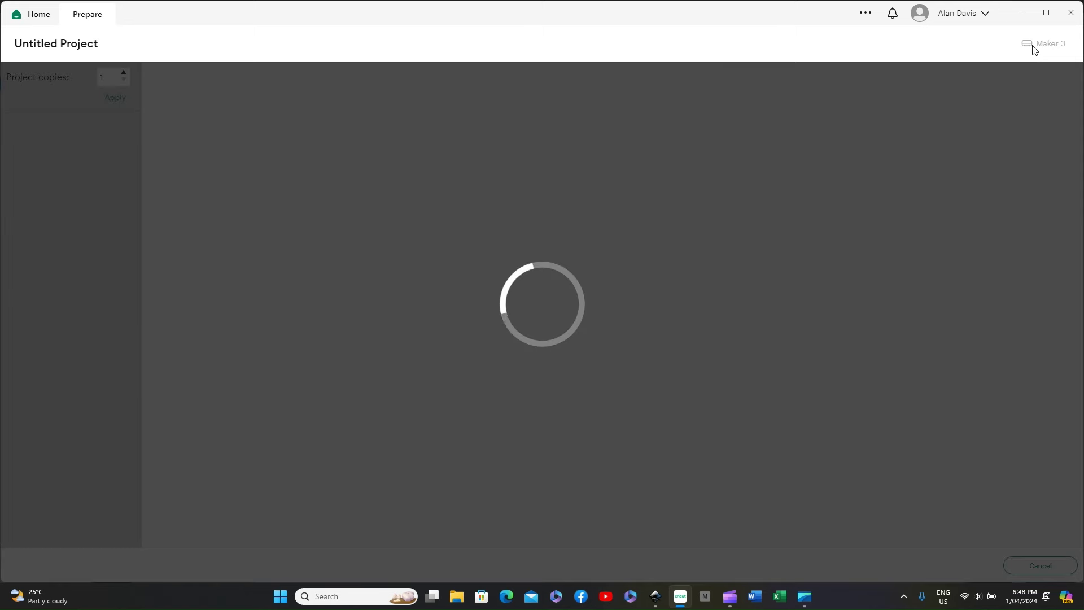